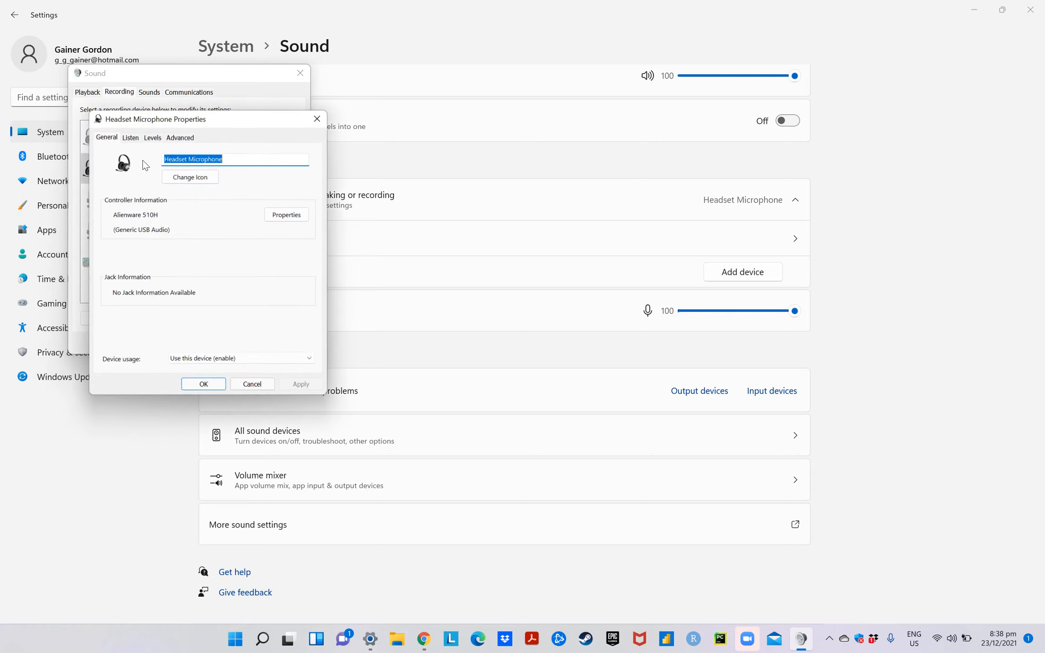
Open the level balance of the Headset Microphone, try channel 2 at a higher level, and lower it again
left_click(157, 133)
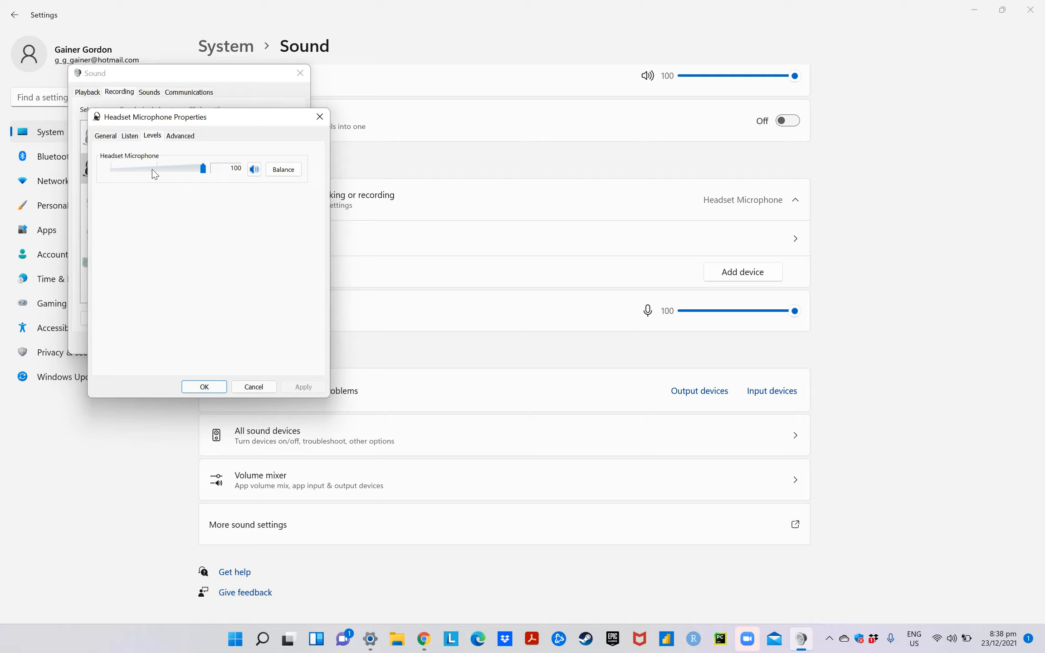
left_click(279, 174)
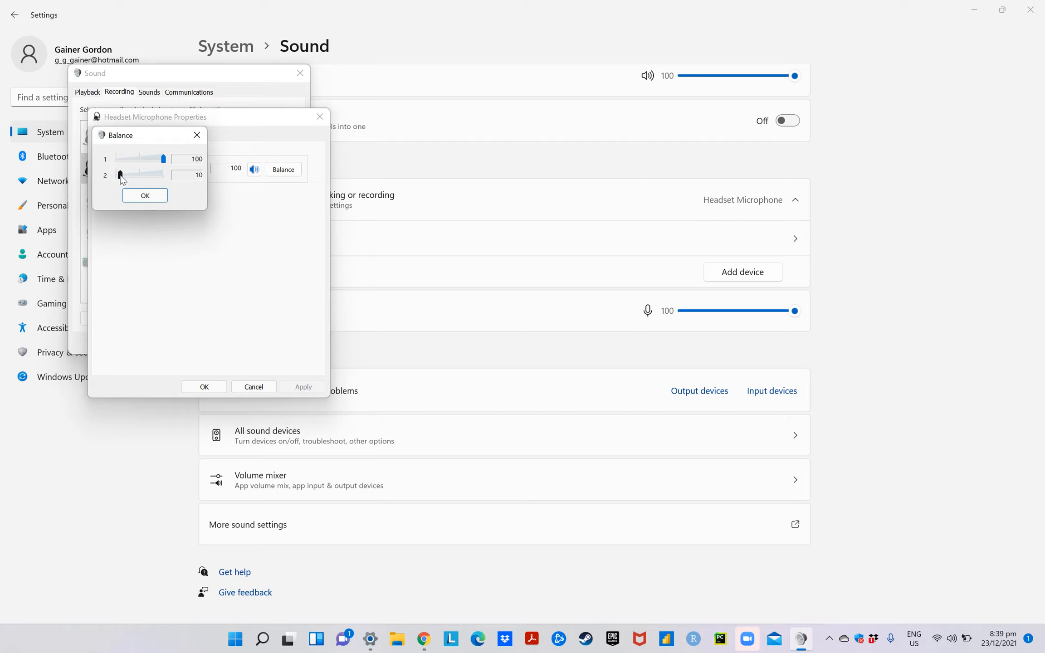
left_click_drag(120, 176, 168, 180)
left_click_drag(163, 177, 125, 181)
key("Left")
key("Left")
key("Left")
key("Left")
key("Left")
left_click(145, 195)
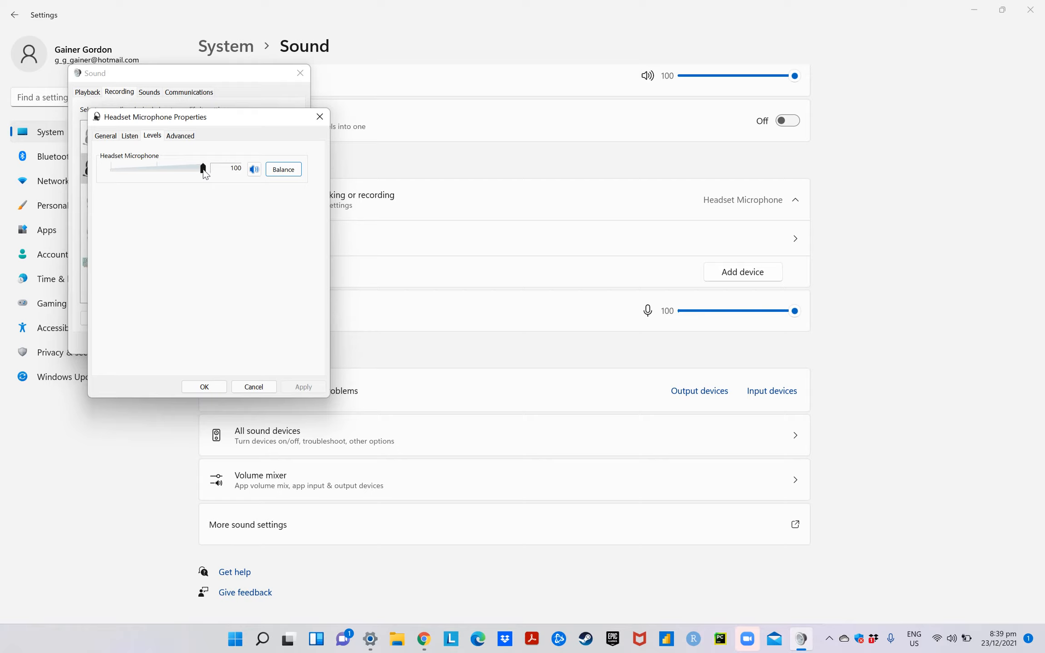
Set channel 2 of the Headset Microphone's balance to 10 and accept the microphone properties
mouse_move(202, 169)
left_mouse_down()
mouse_move(157, 169)
mouse_move(175, 148)
mouse_move(204, 152)
left_mouse_up()
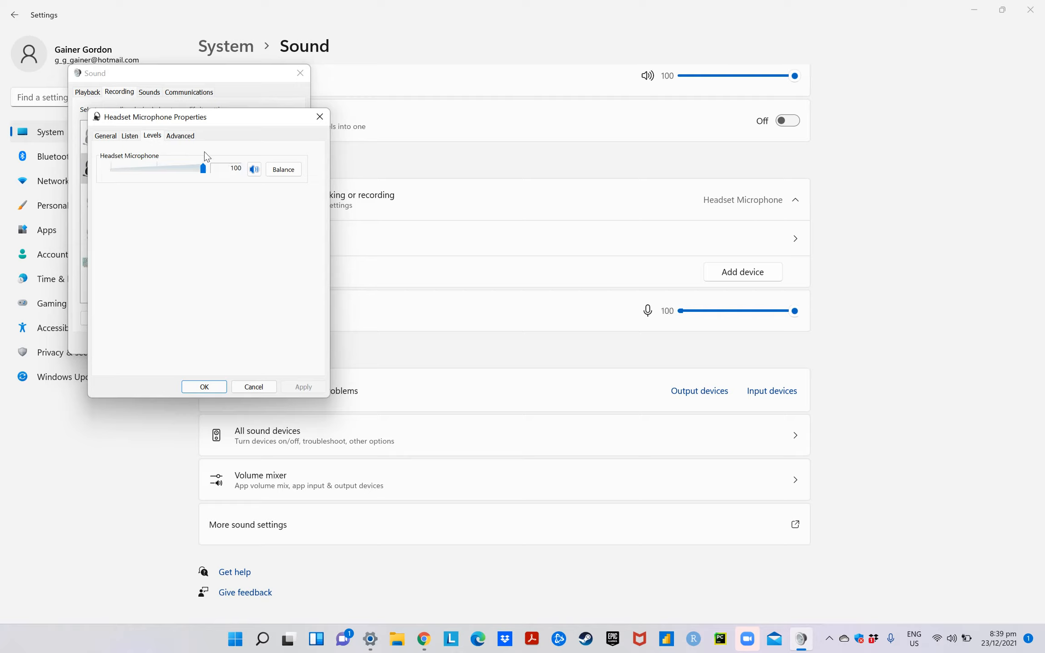
left_click(280, 171)
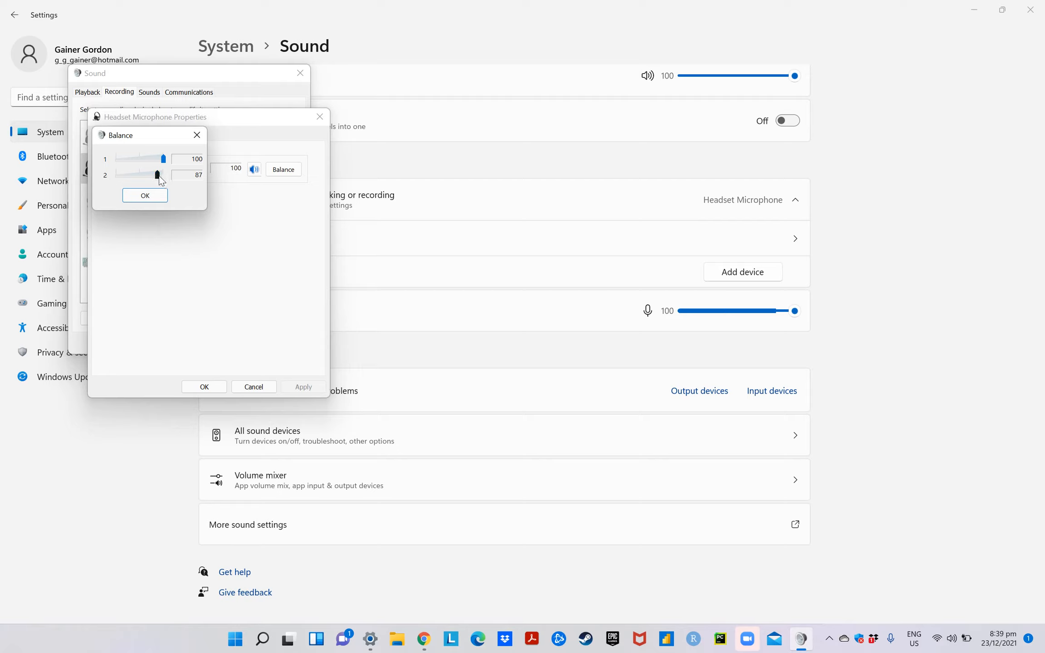
left_click_drag(159, 181, 129, 183)
key("Left")
key("Left")
key("Left")
key("Left")
key("Left")
key("Left")
key("Left")
key("Left")
key("Left")
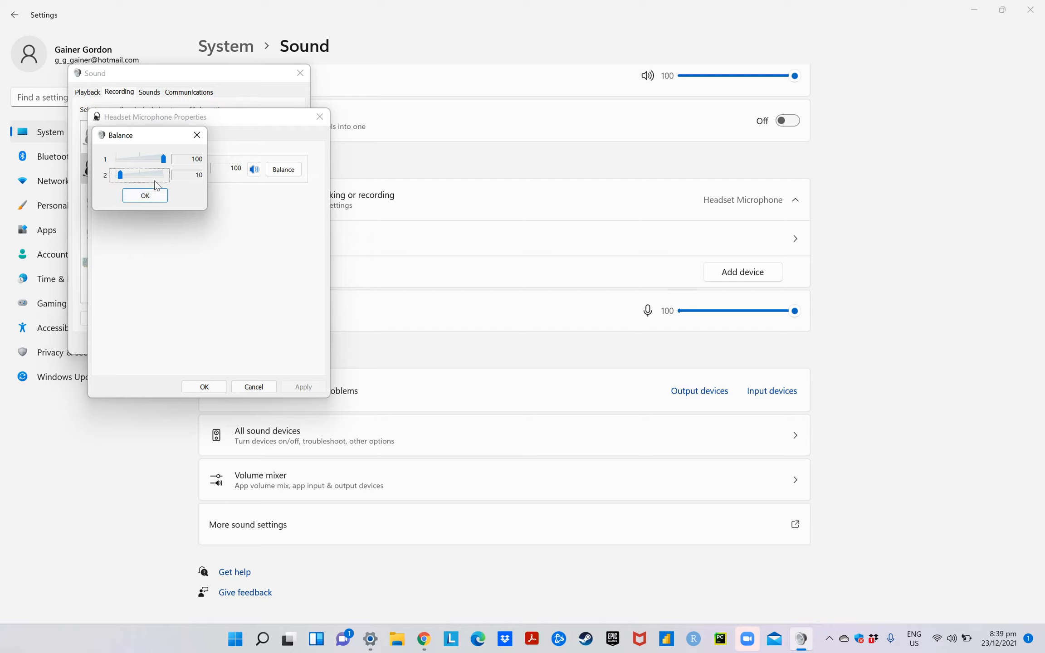
left_click(152, 196)
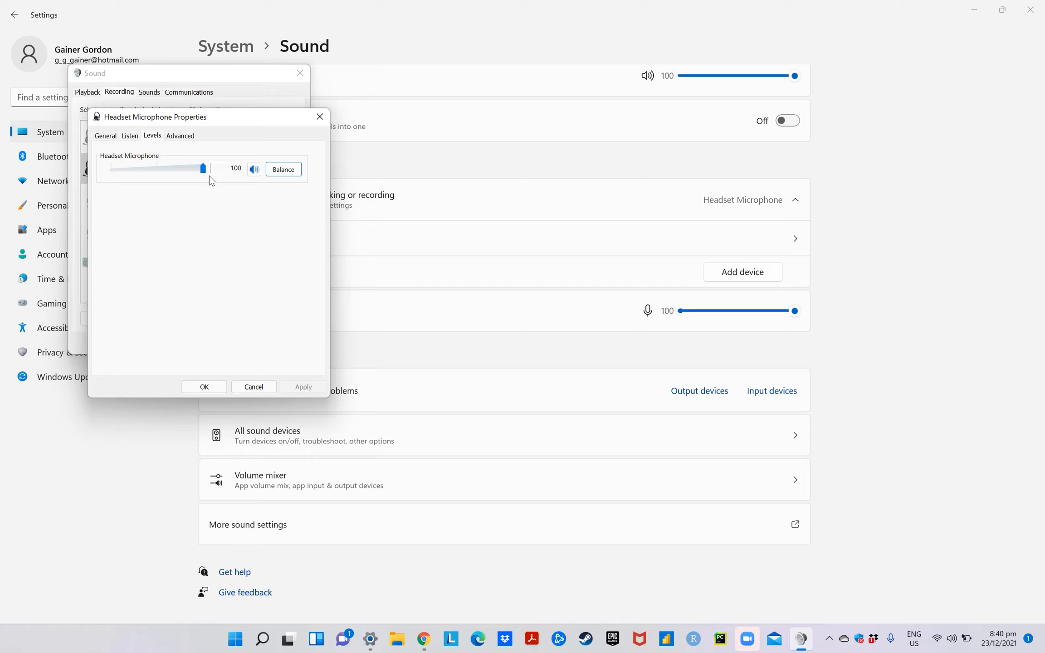
left_click(207, 385)
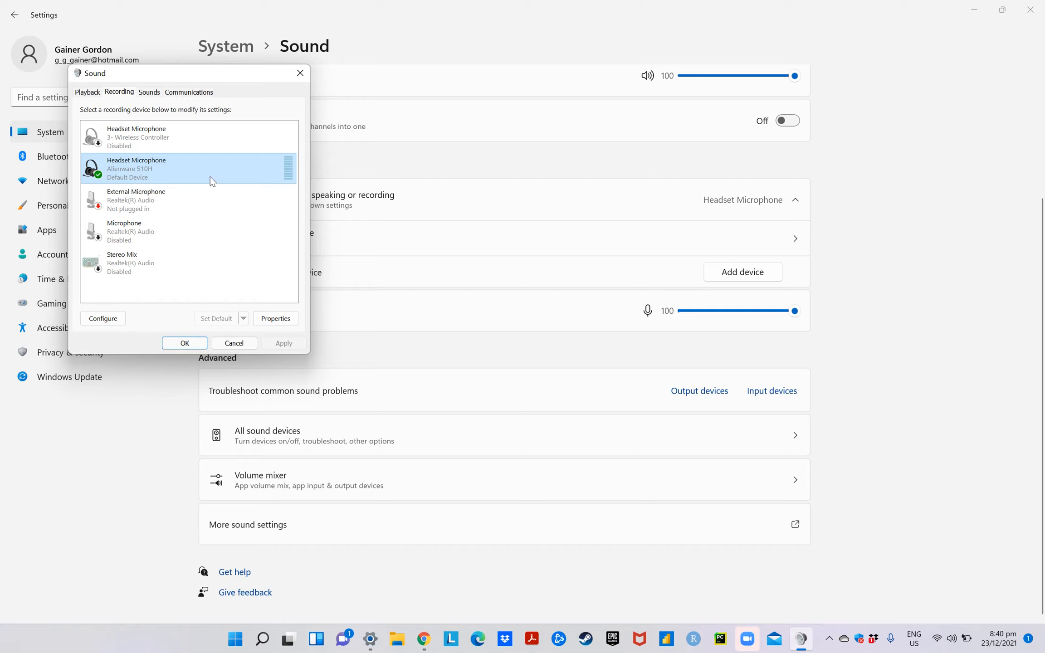
Compare the playback device list with the output devices offered in the system volume controls
left_click(91, 94)
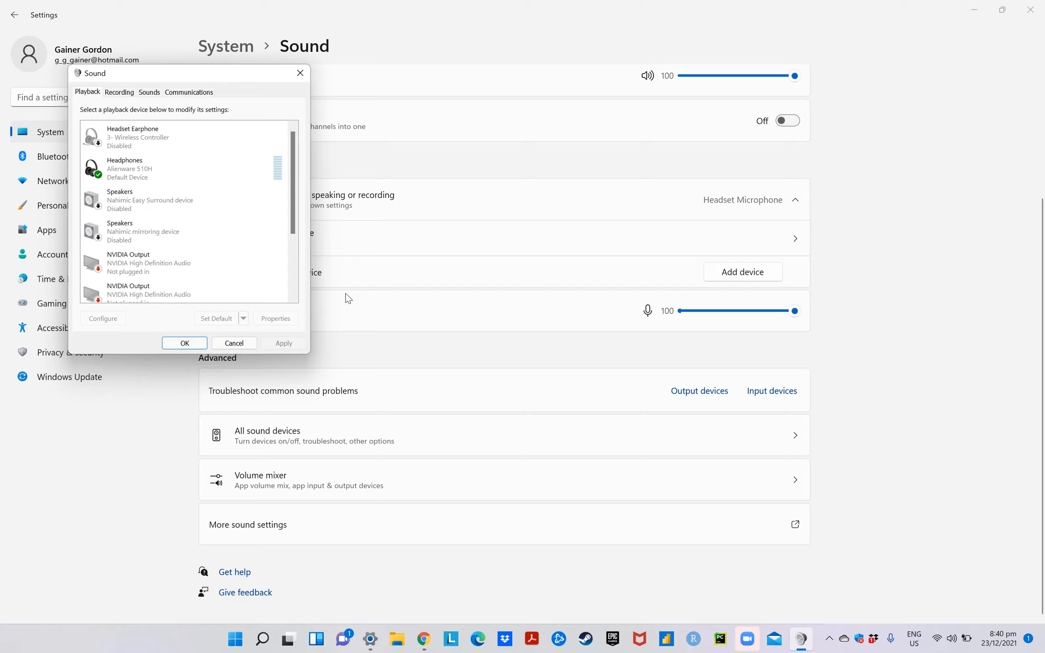
left_click(952, 644)
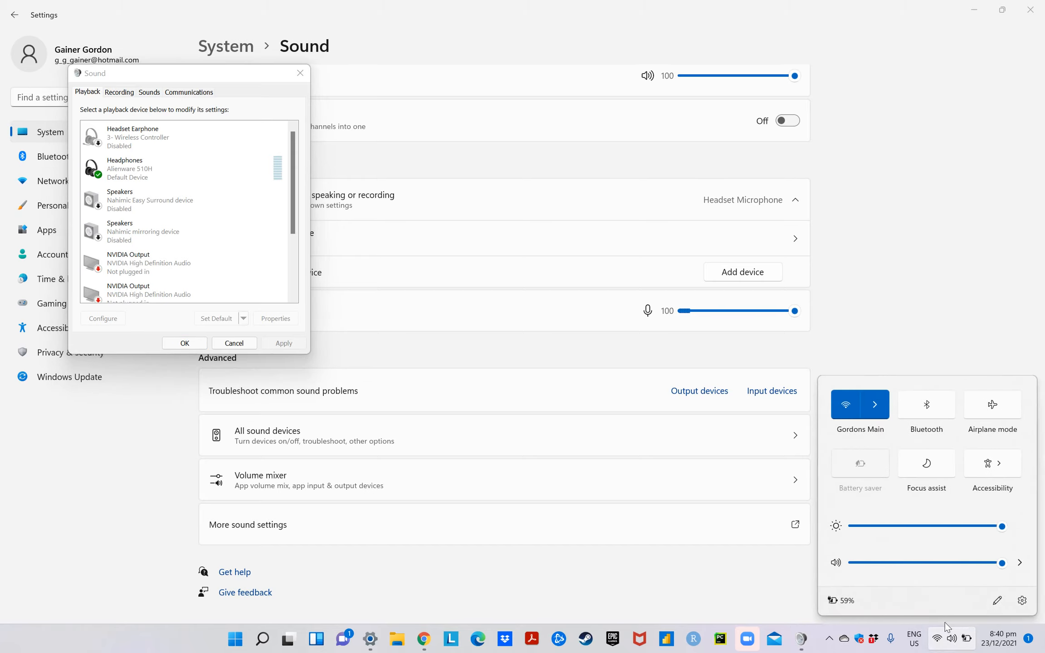
left_click(1019, 562)
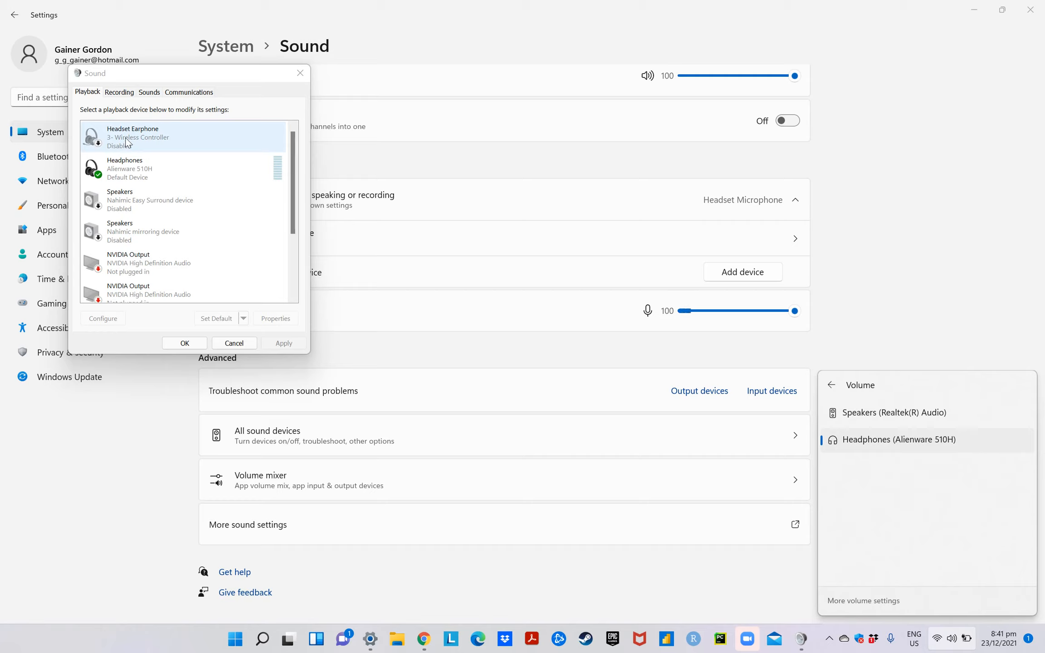
scroll(163, 209, "down", 2)
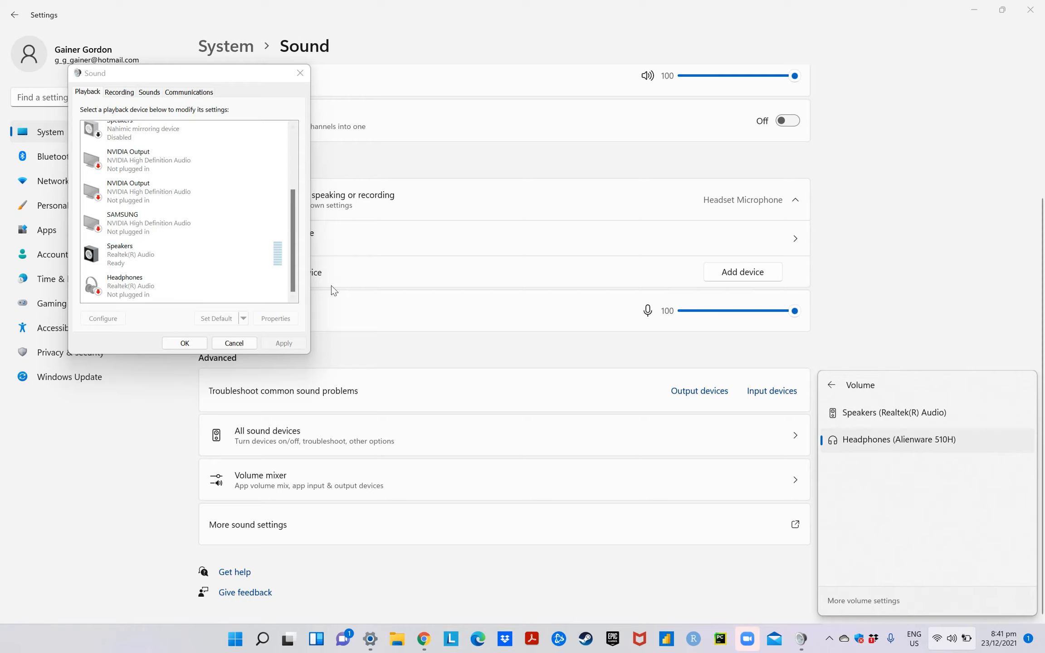
scroll(331, 286, "up", 3)
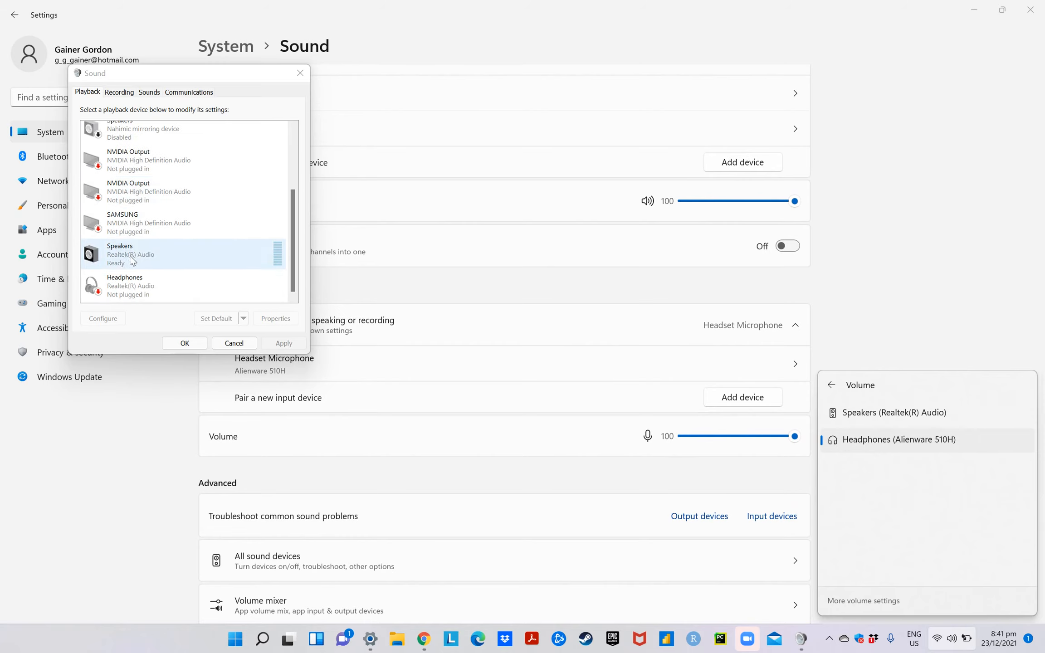
Go through the playback devices and inspect the options offered for the Realtek(R) Audio speakers
left_click(143, 190)
scroll(144, 189, "up", 2)
left_click(136, 146)
left_click(140, 171)
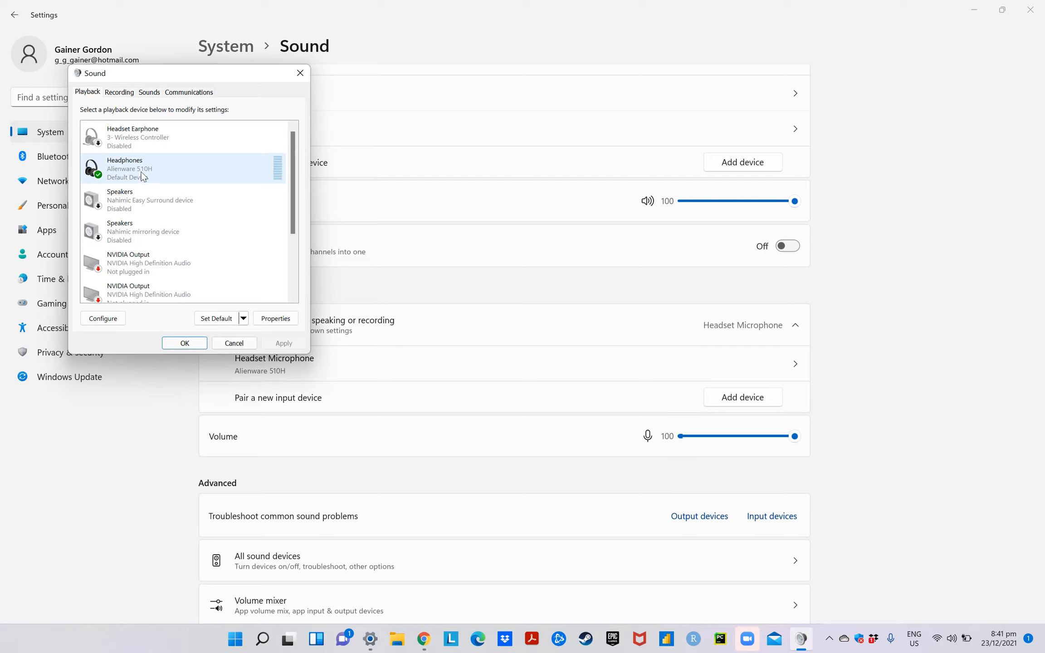
scroll(140, 171, "down", 3)
left_click(139, 259)
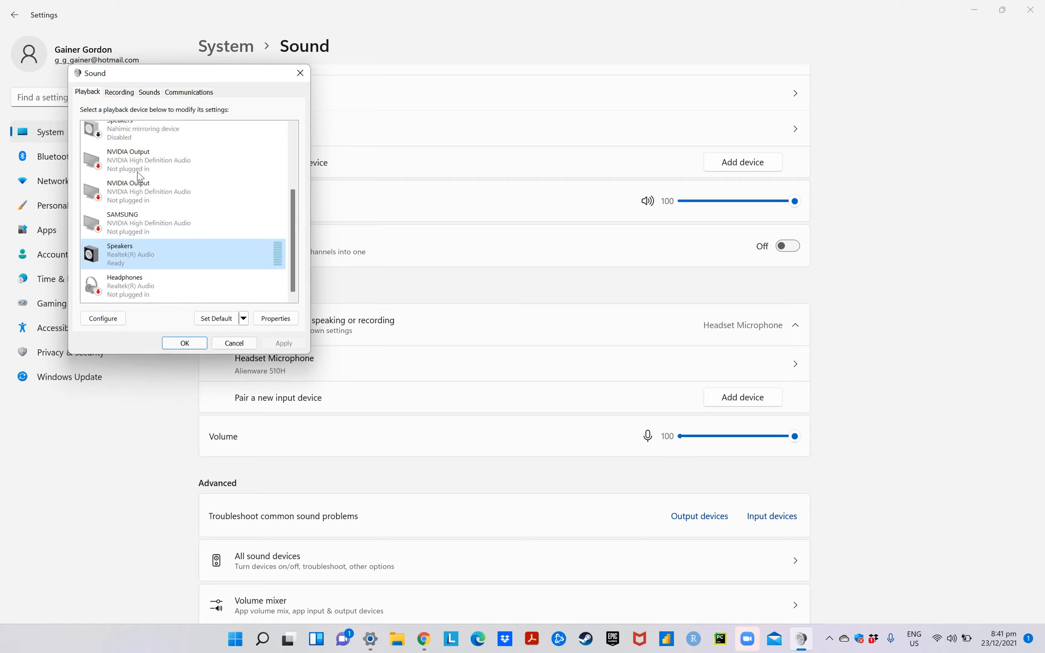
right_click(137, 258)
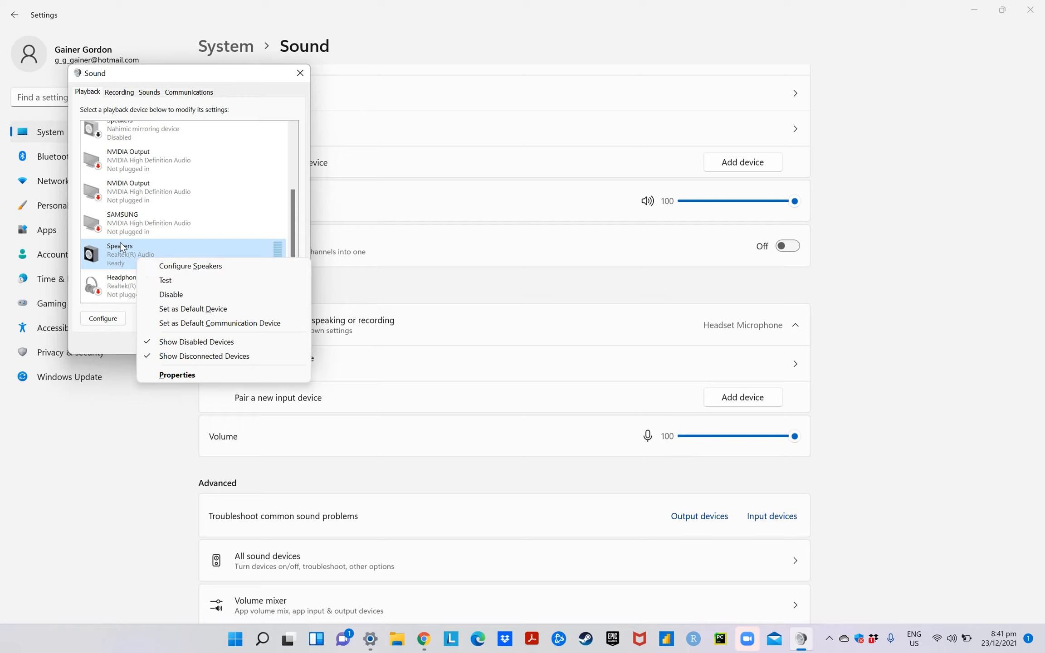
left_click(111, 223)
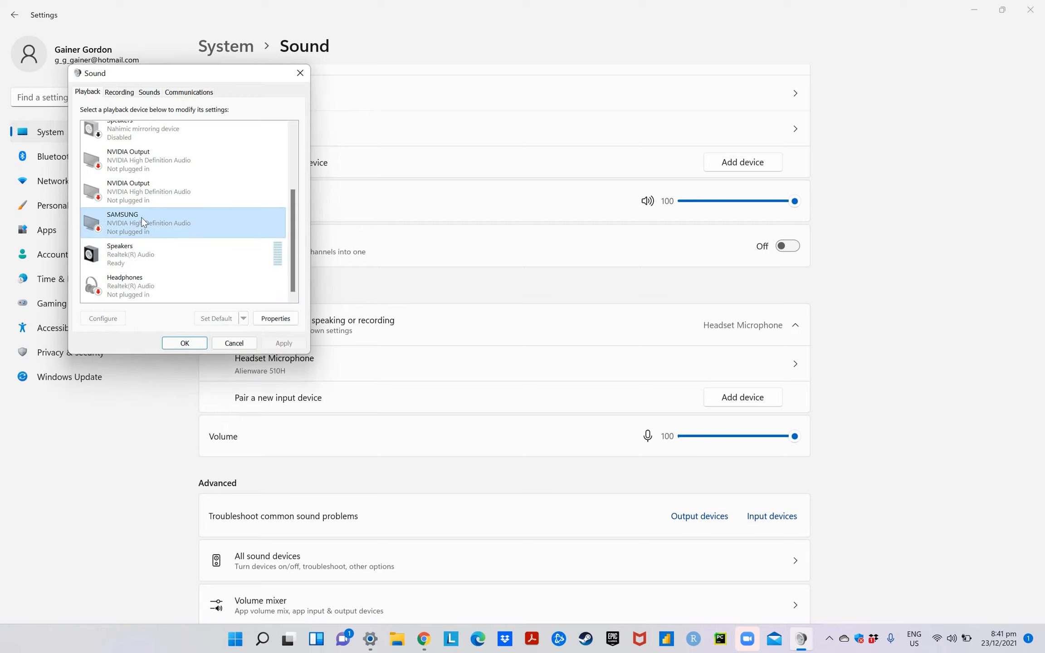
Inspect the options offered for the Realtek(R) Audio headphones in the playback device list
left_click(143, 295)
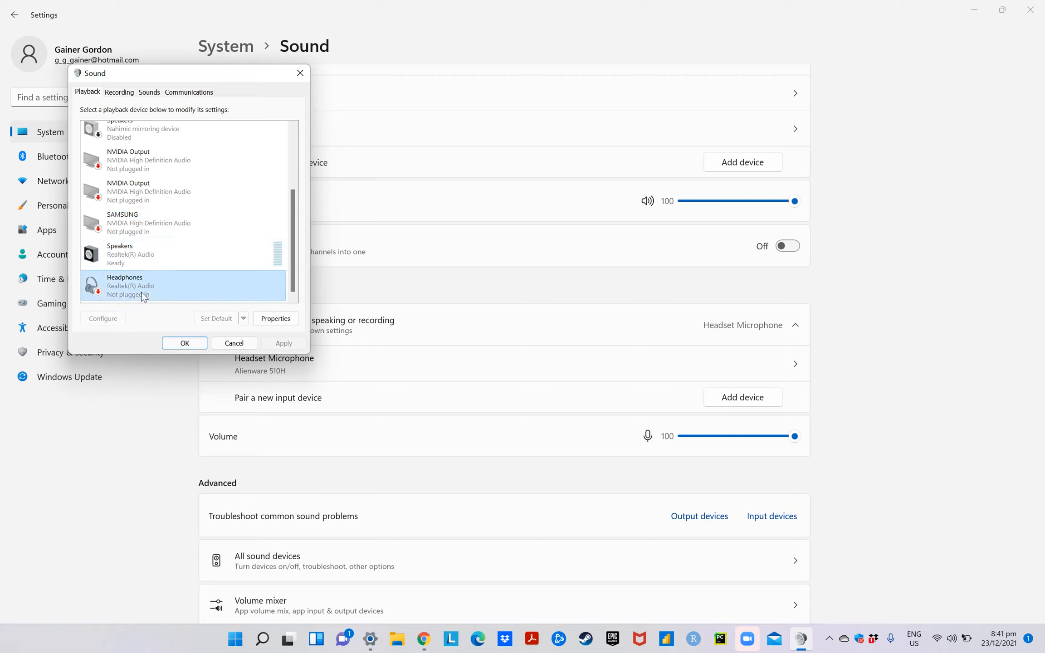
right_click(143, 294)
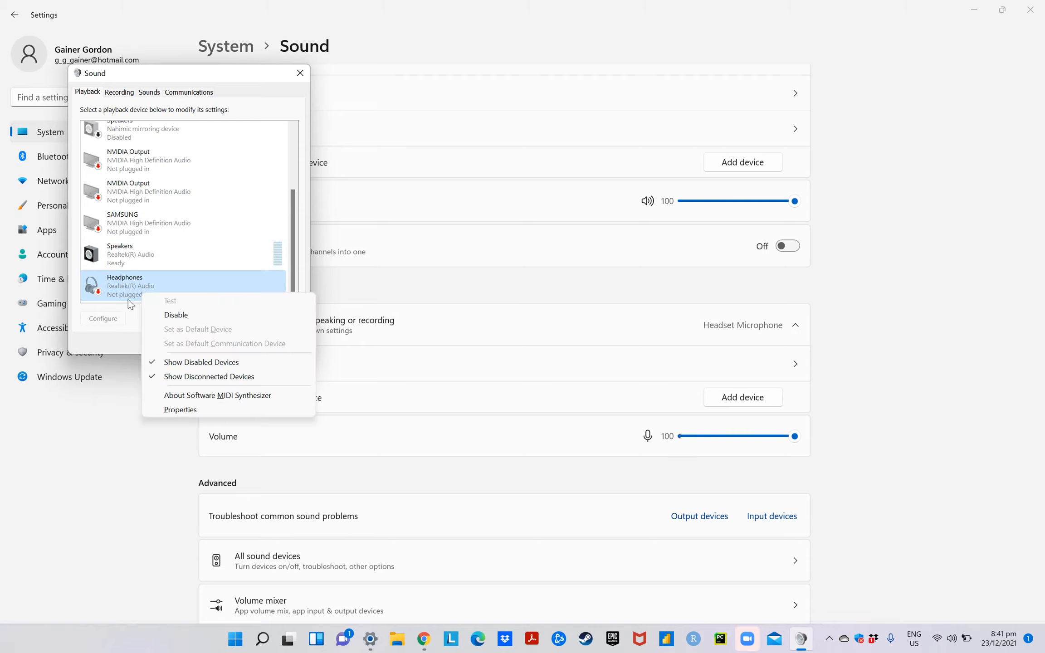
left_click(115, 285)
right_click(125, 283)
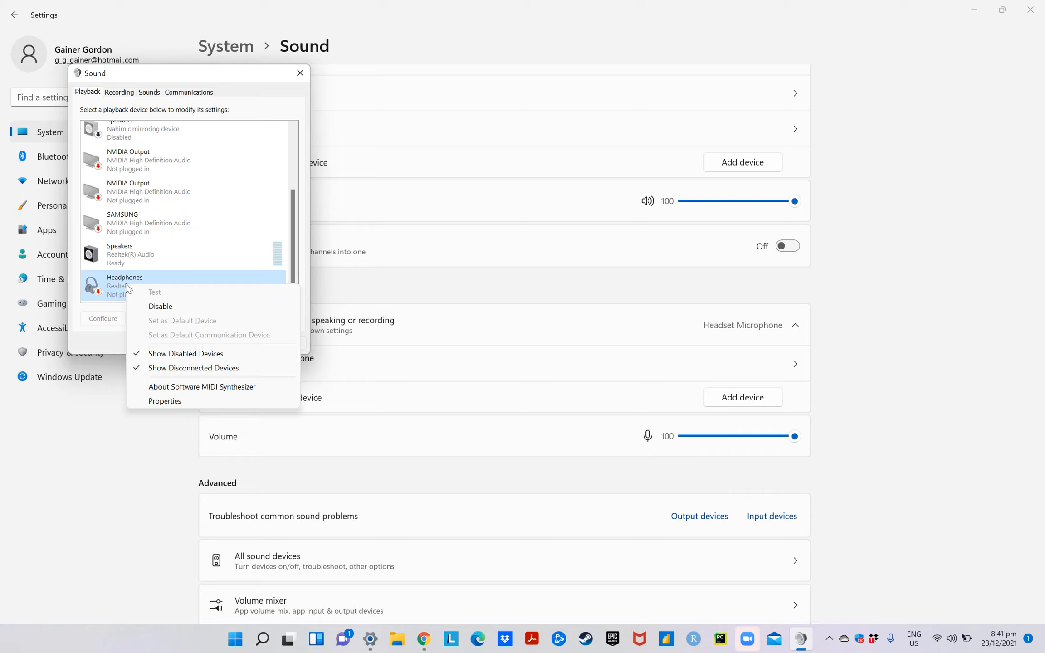
left_click(120, 222)
scroll(120, 221, "up", 1)
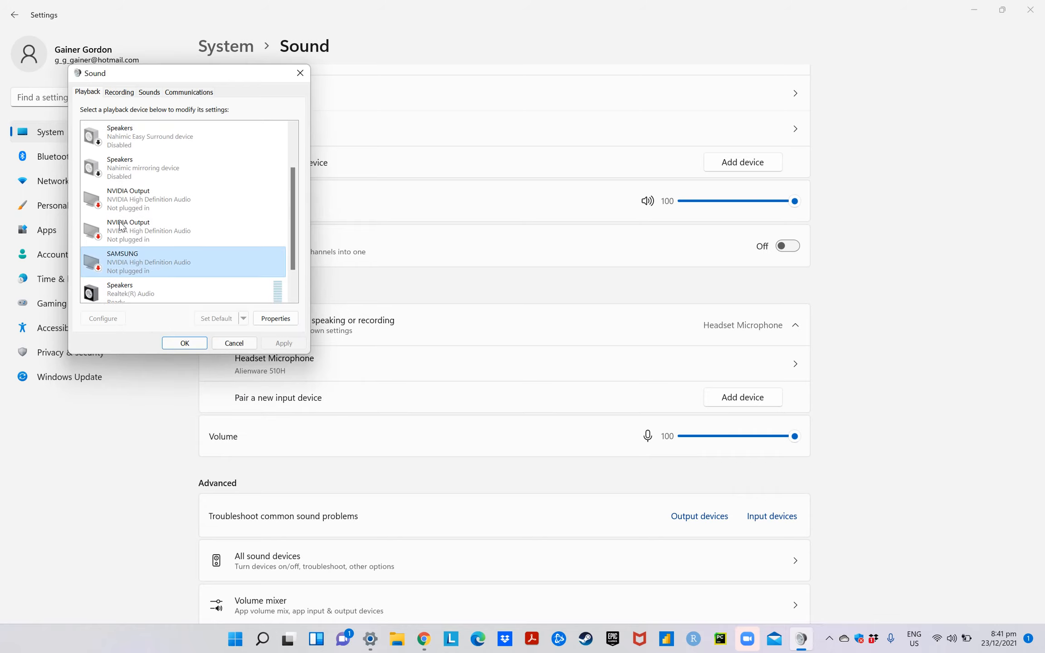
Bring up the Realtek(R) Audio speakers' device options again to see the disable and default device choices, and dismiss them
scroll(120, 262, "down", 1)
left_click(121, 266)
right_click(106, 260)
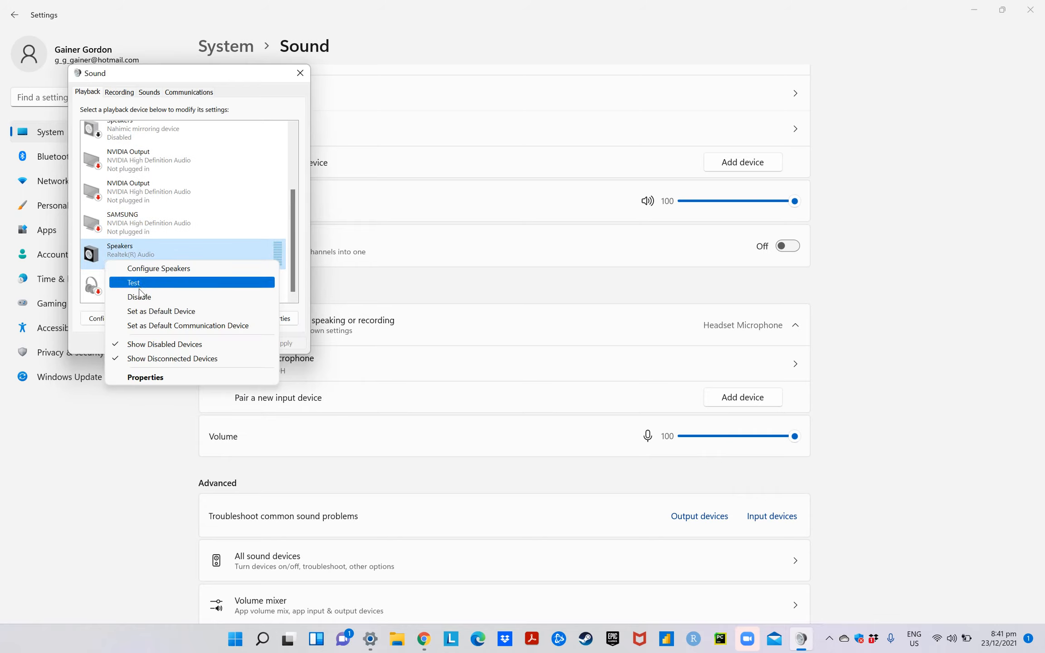
scroll(148, 214, "up", 3)
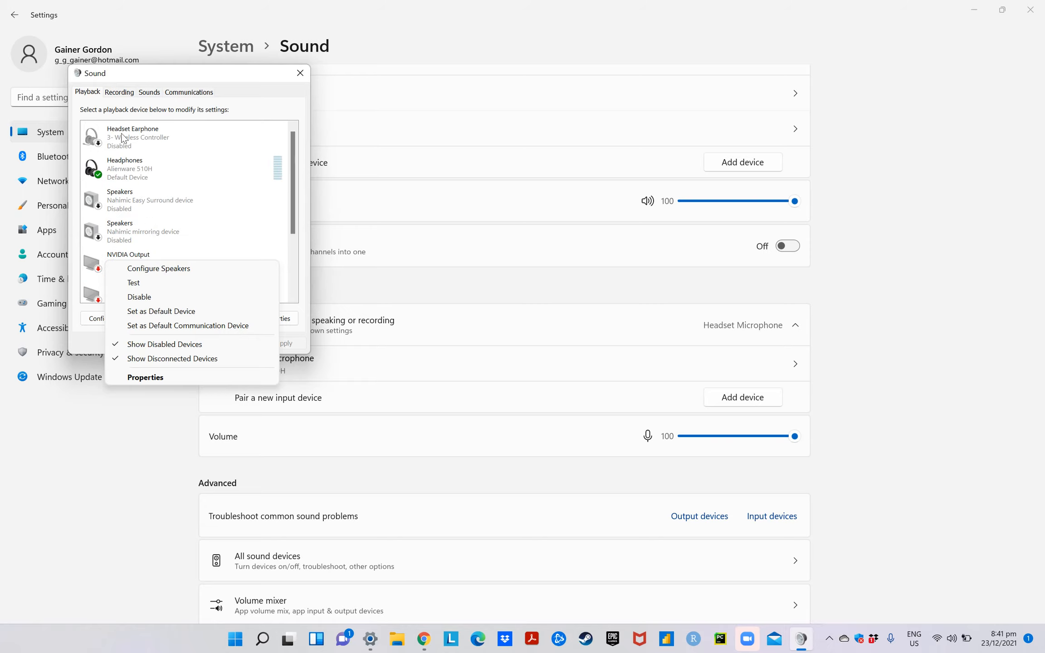
left_click(119, 92)
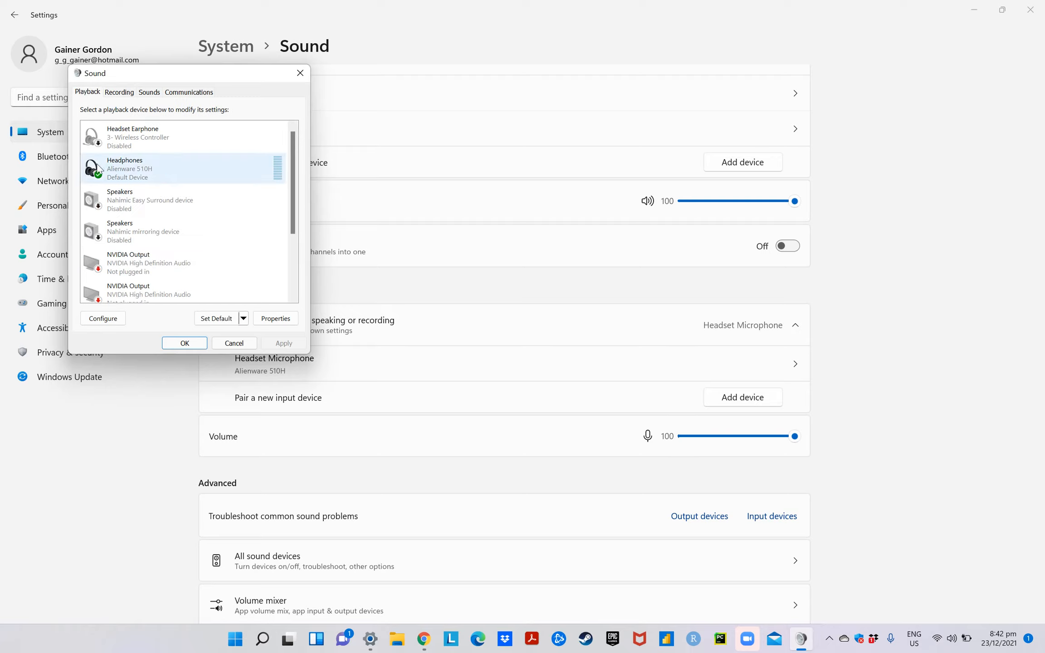
Examine the full playback device list to see which devices are active, disabled or not plugged in
scroll(106, 228, "down", 2)
scroll(202, 231, "up", 3)
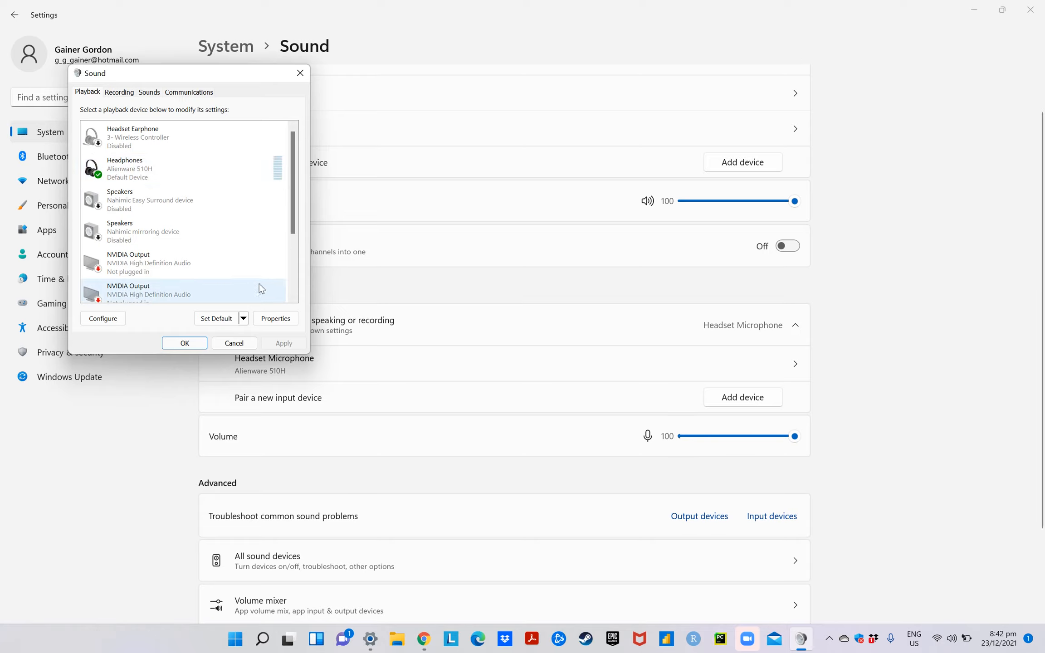
scroll(260, 287, "down", 2)
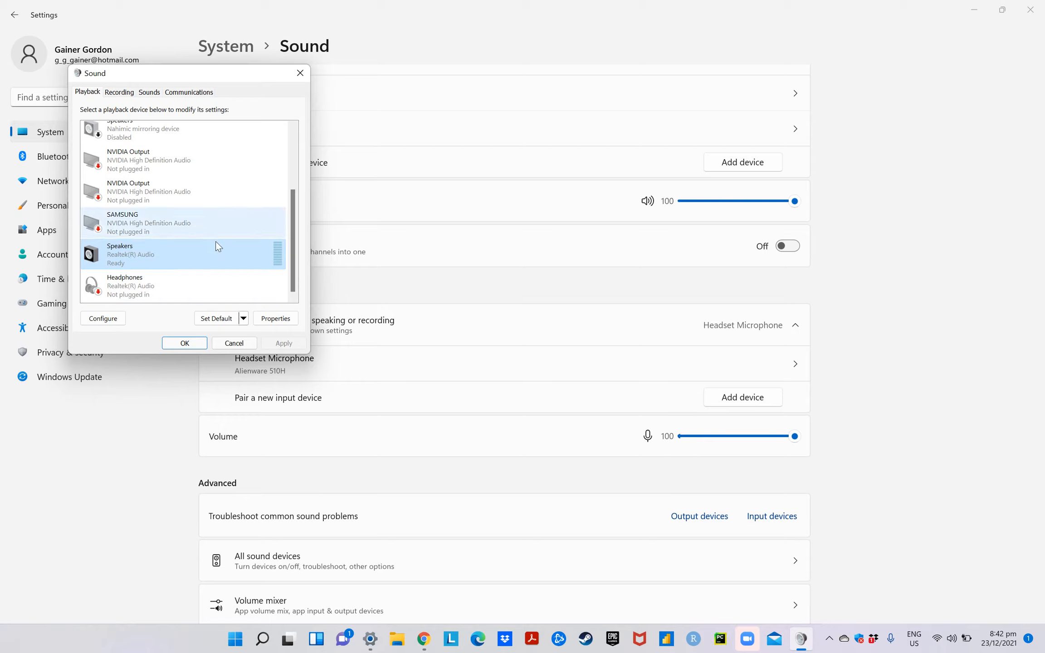
scroll(175, 236, "up", 2)
scroll(175, 235, "down", 2)
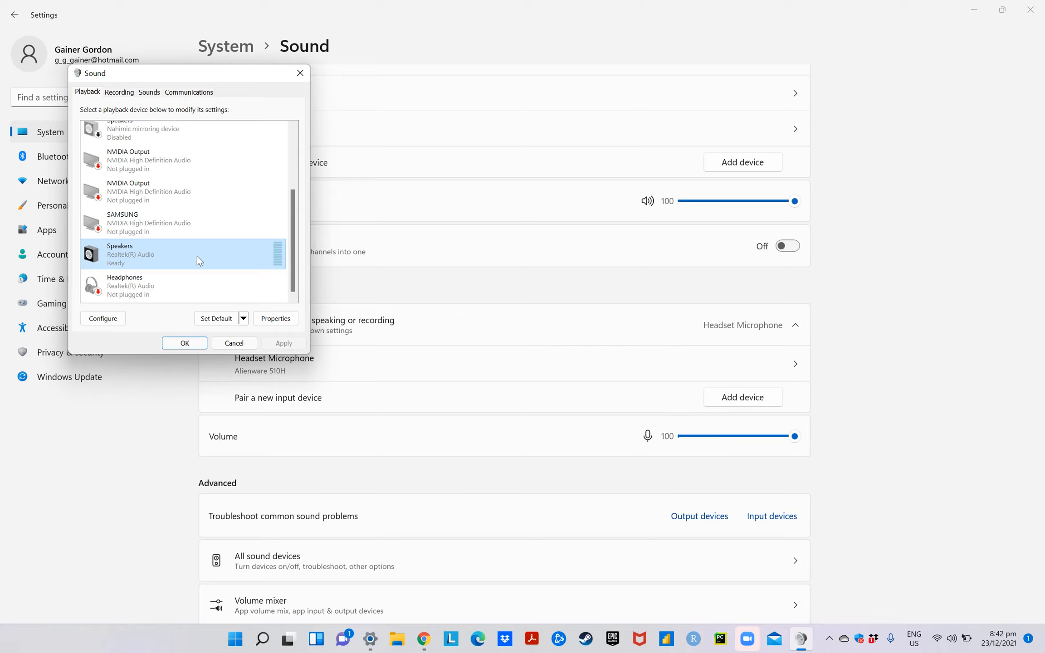
scroll(142, 233, "up", 2)
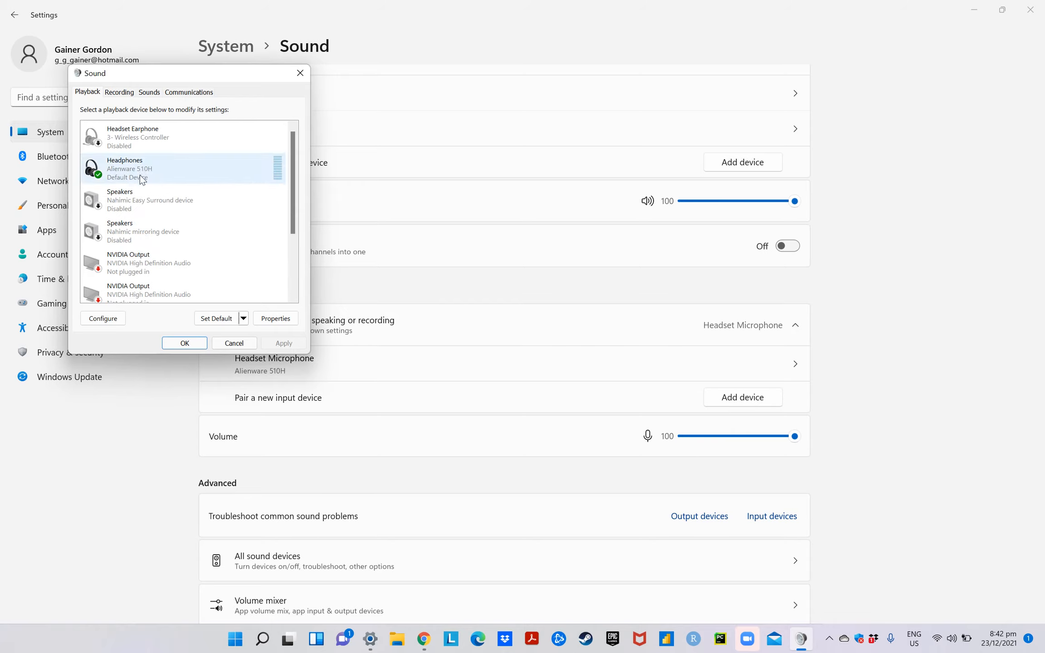
scroll(141, 175, "down", 1)
scroll(141, 176, "up", 1)
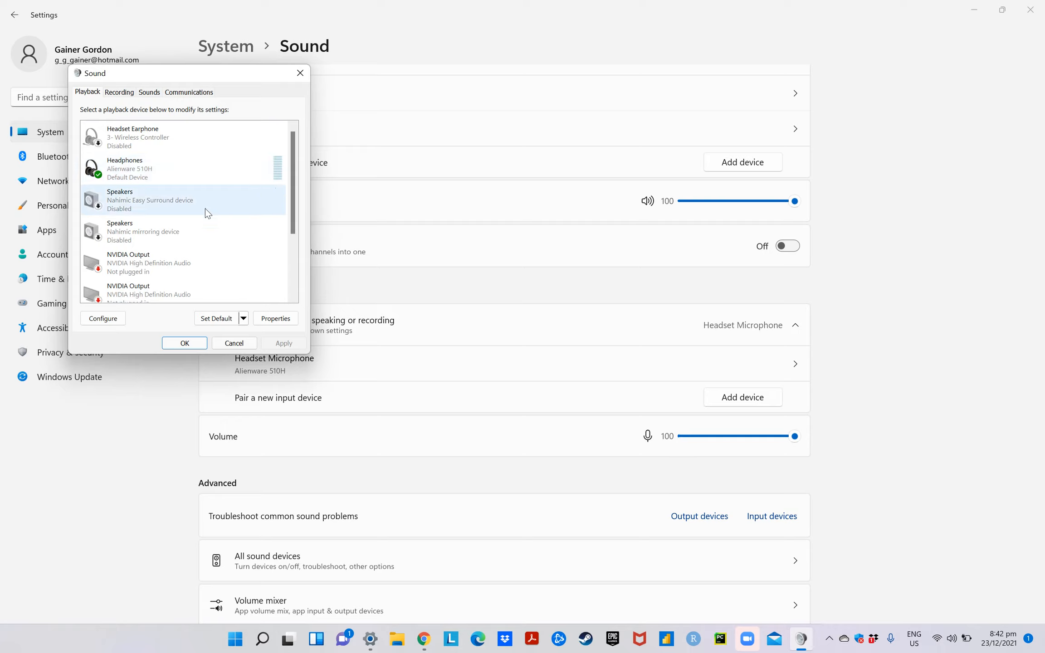
scroll(193, 221, "down", 3)
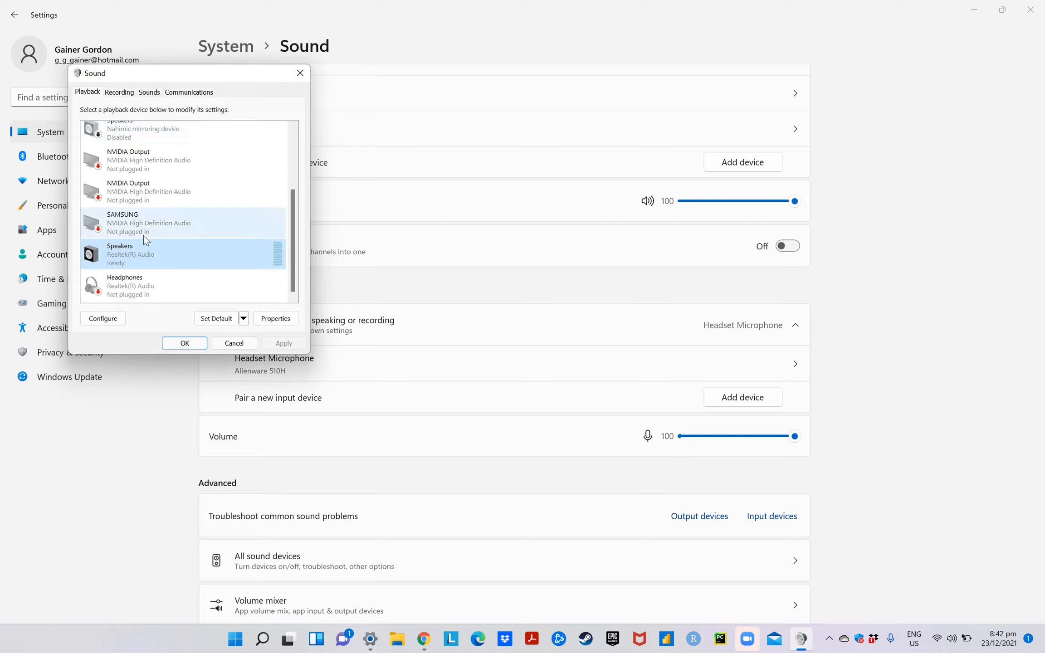
scroll(222, 215, "up", 3)
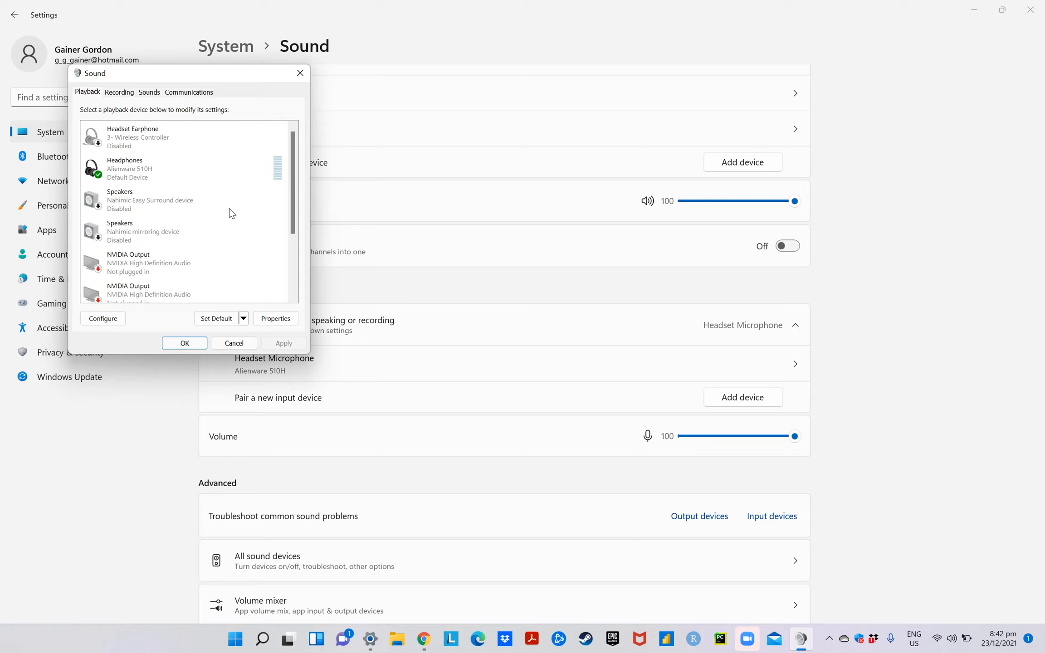
Open the properties of the Alienware 510H headset microphone among the recording devices and review its listen and level settings
left_click(121, 92)
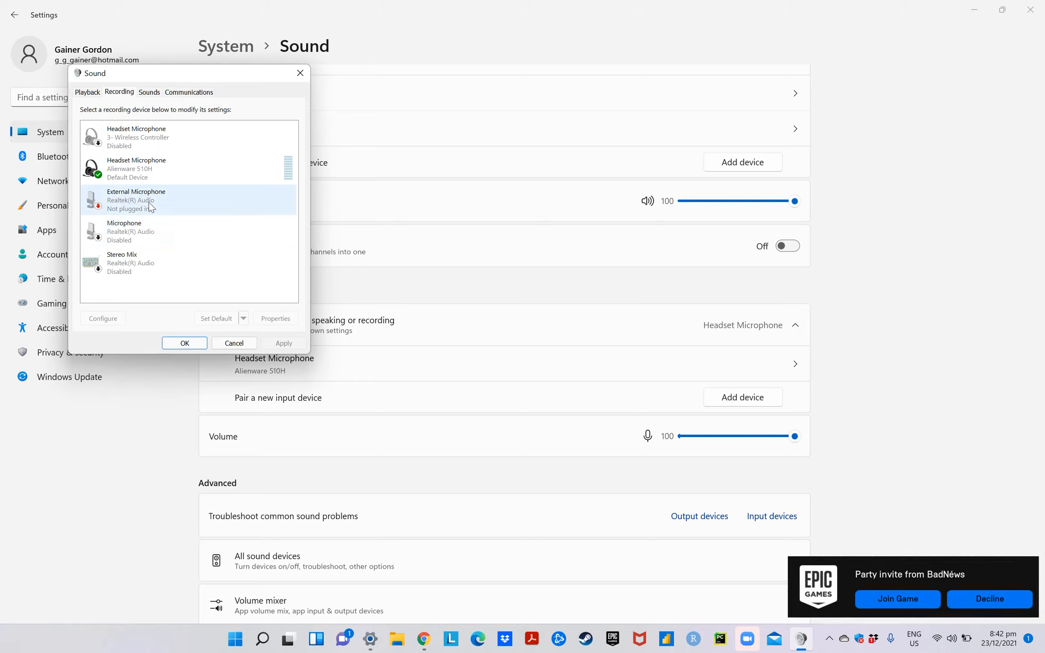
double_click(132, 169)
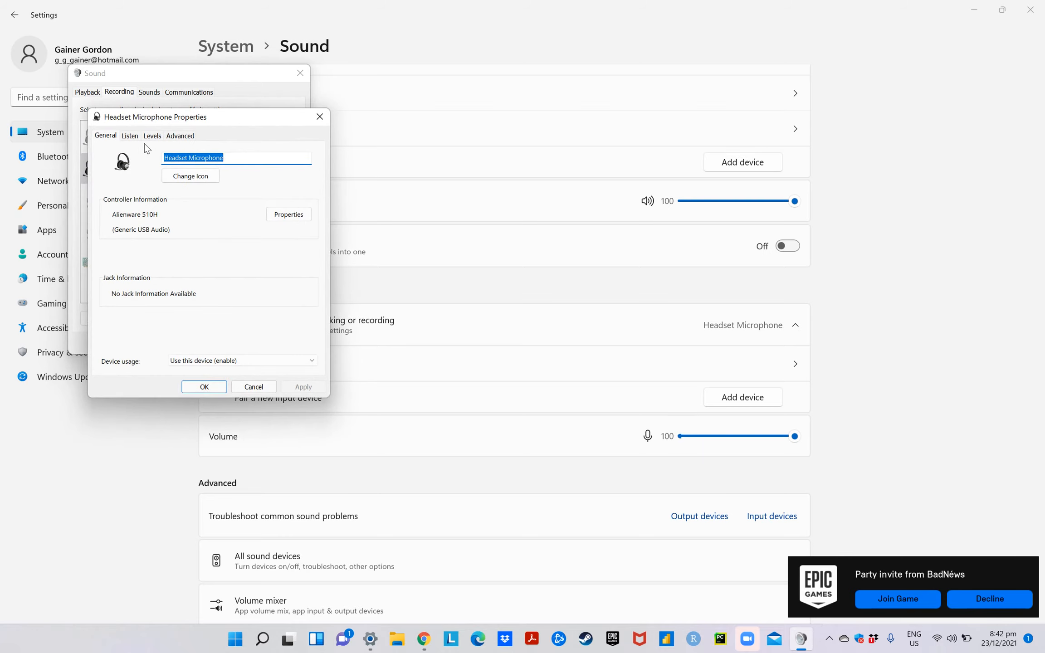
left_click(130, 137)
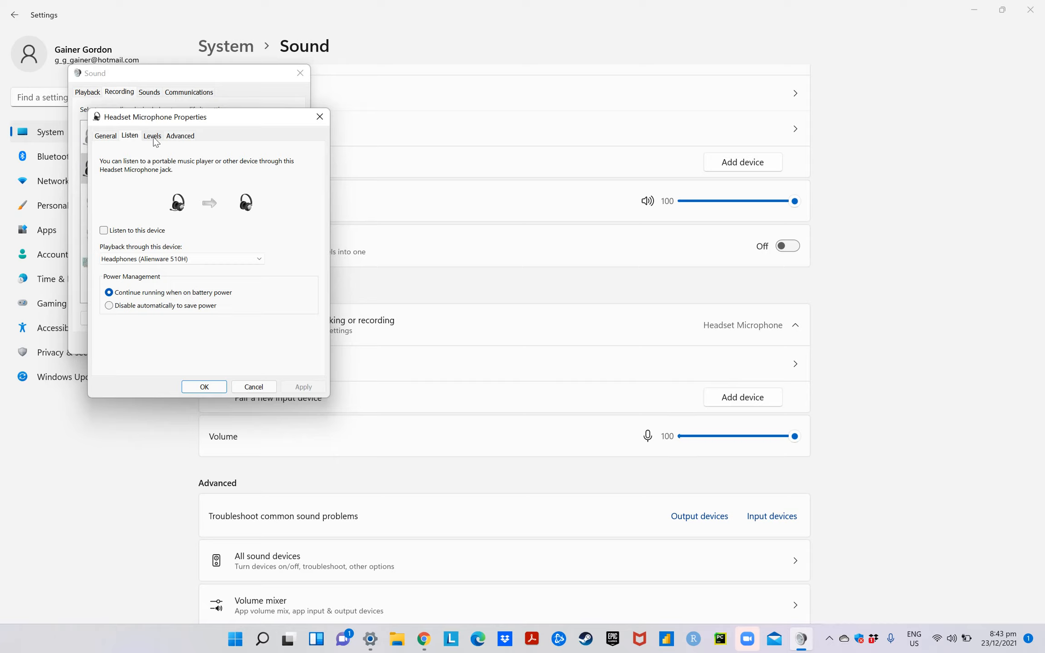
left_click(154, 138)
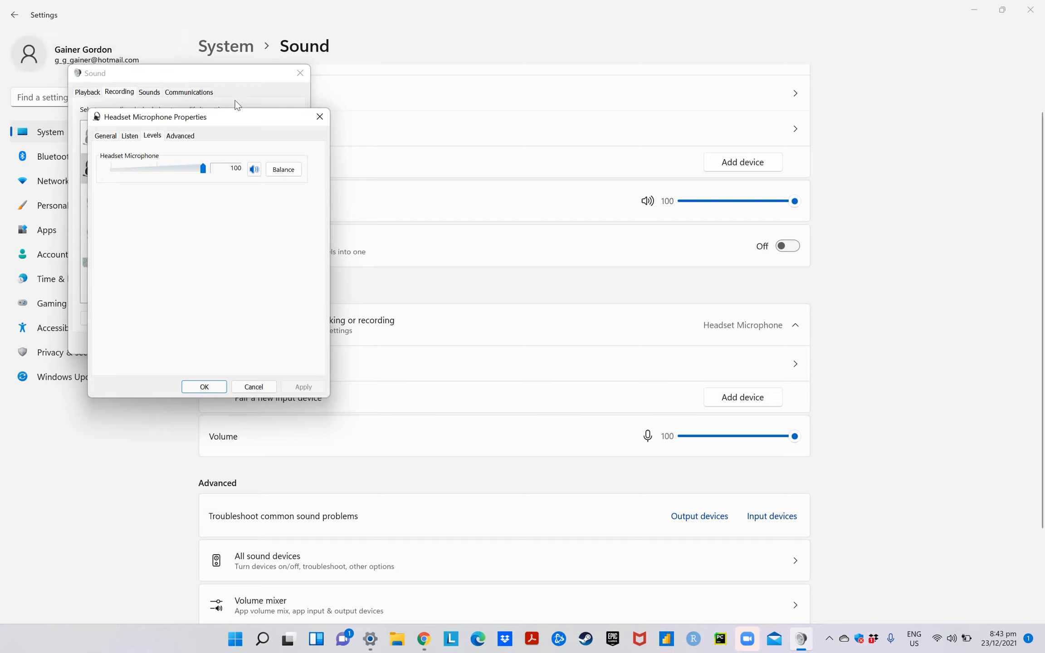
left_click(79, 92)
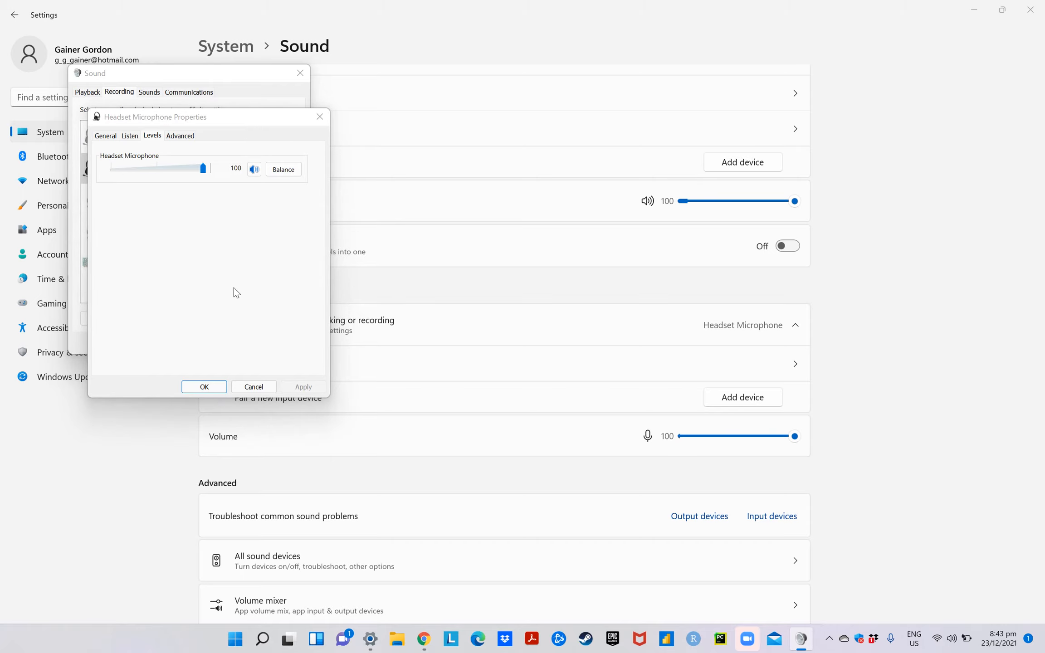
Accept and close the headset microphone properties, and return to the list of playback devices
left_click(205, 387)
left_click(87, 92)
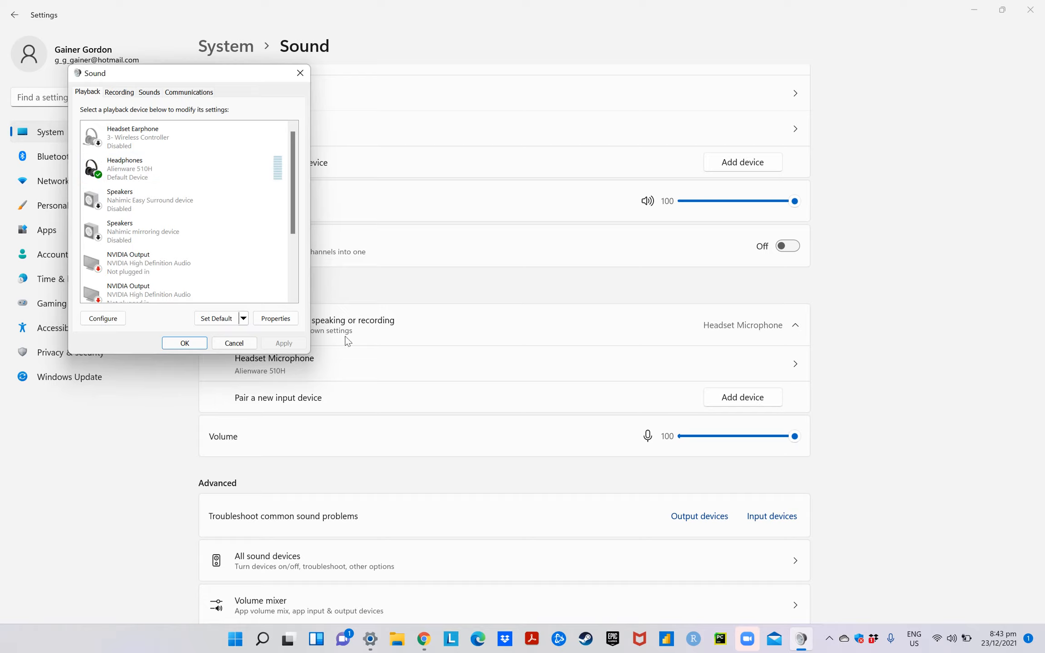
Switch to Battle.net and open the Voice Chat settings by way of Call of Duty: Warzone's game settings
left_click(559, 649)
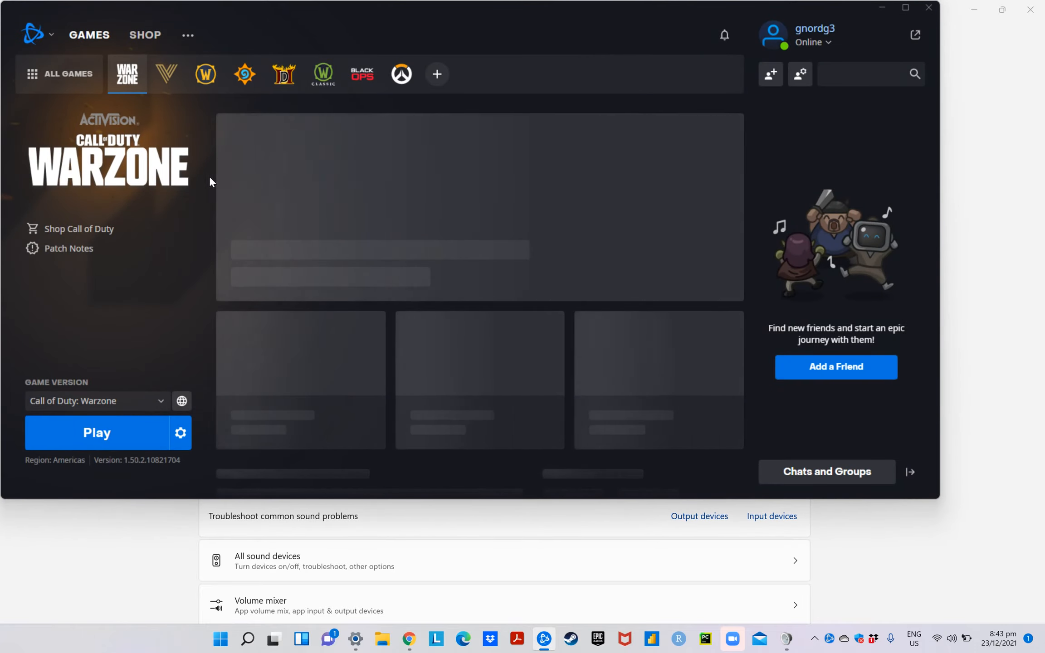
left_click(178, 433)
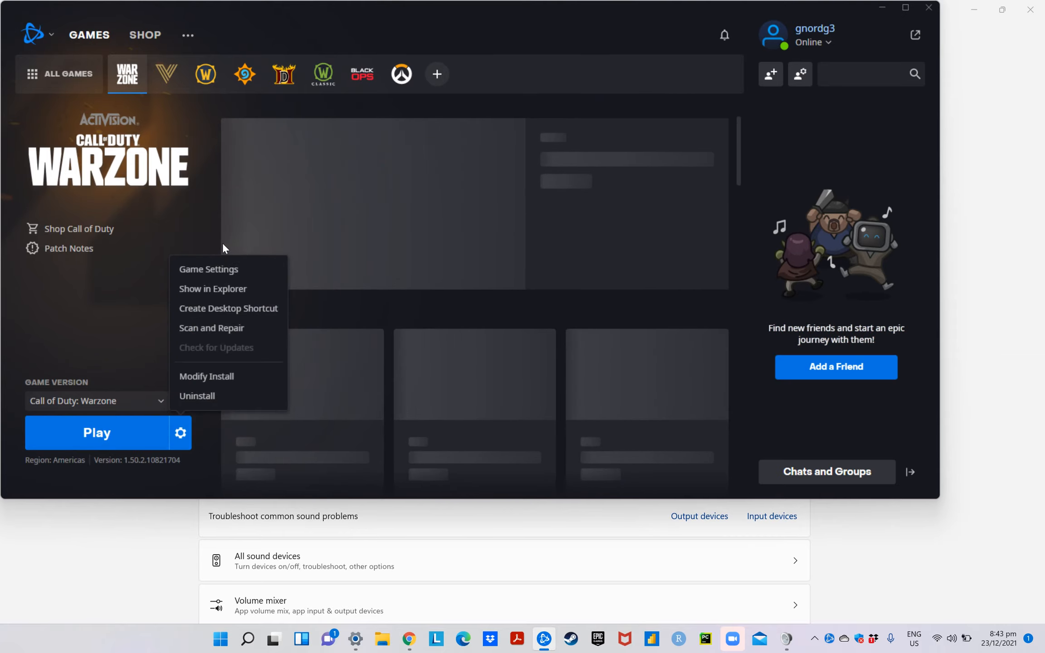
left_click(220, 270)
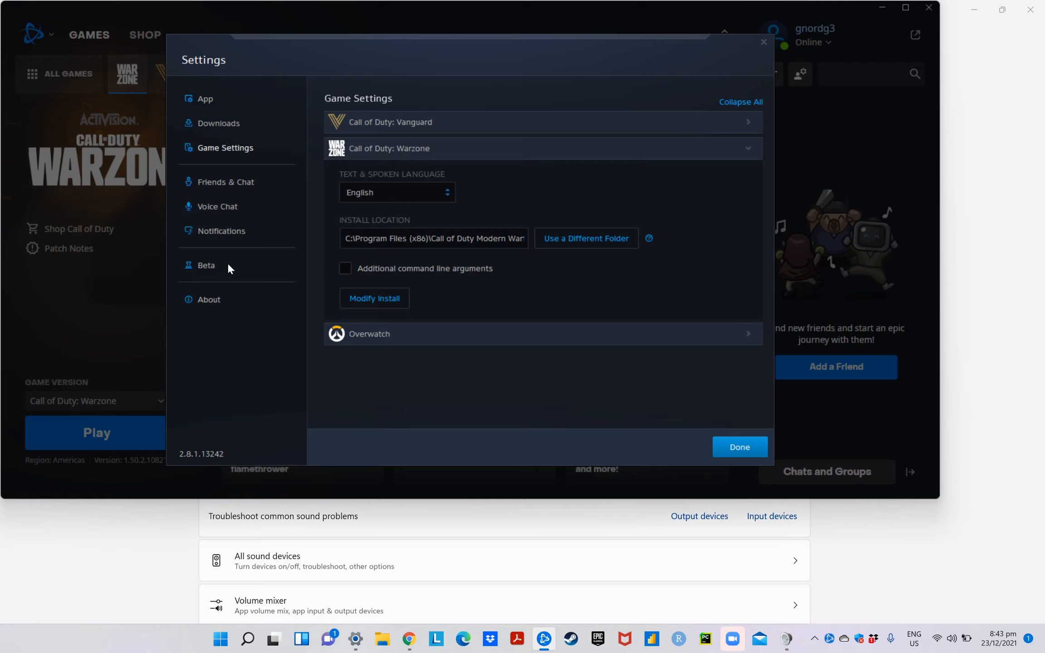
left_click(226, 213)
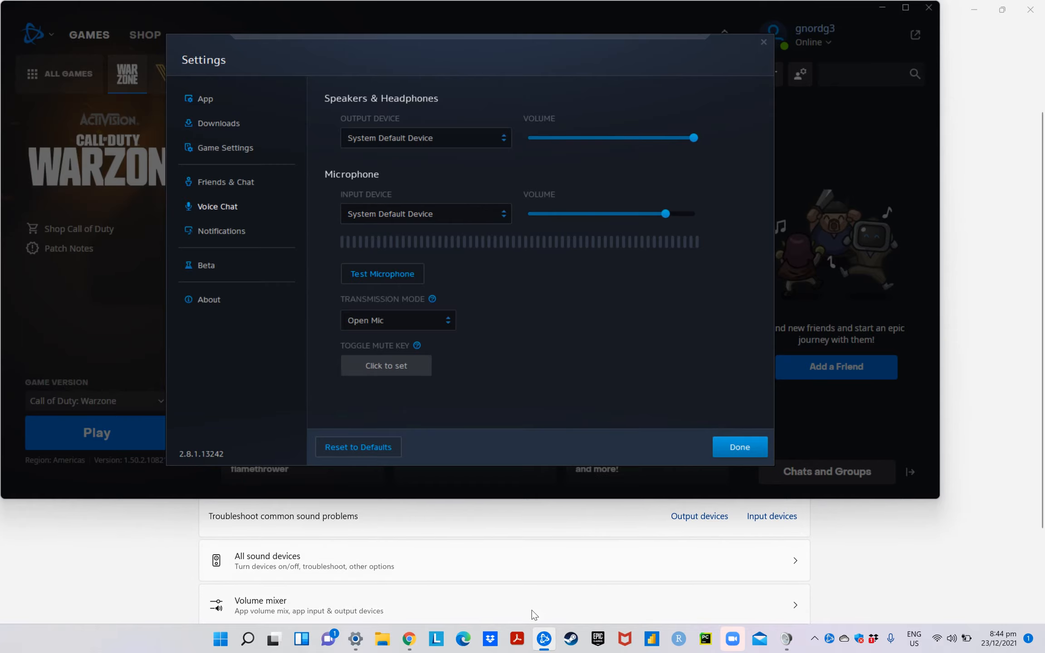
Switch to Steam, view the Apex Legends page in the library, and minimize the window
left_click(570, 638)
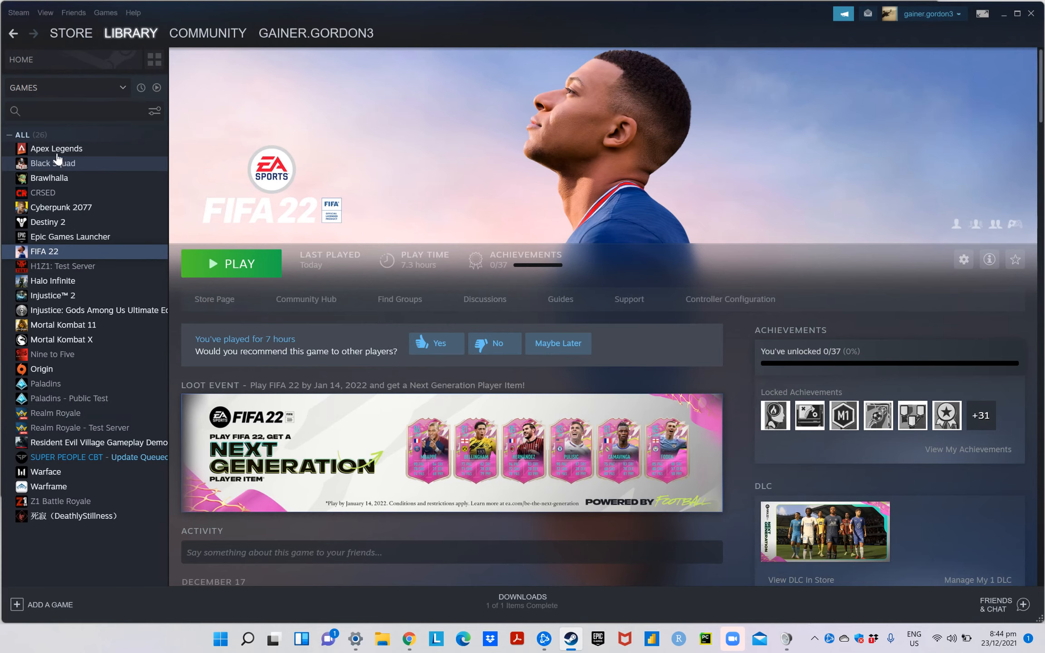
left_click(57, 150)
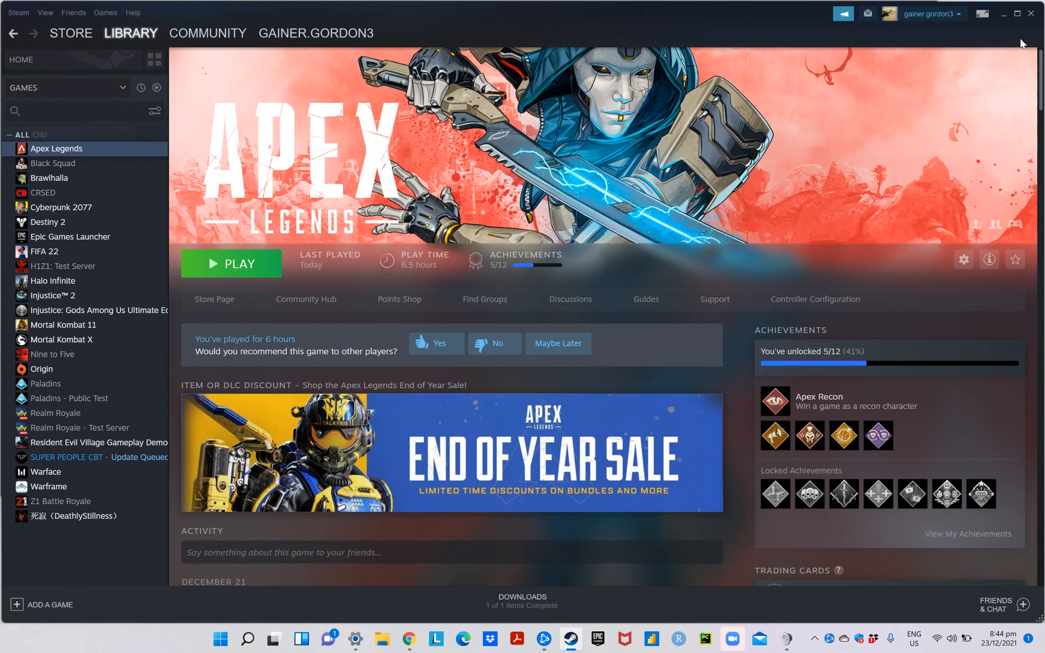
left_click(1003, 19)
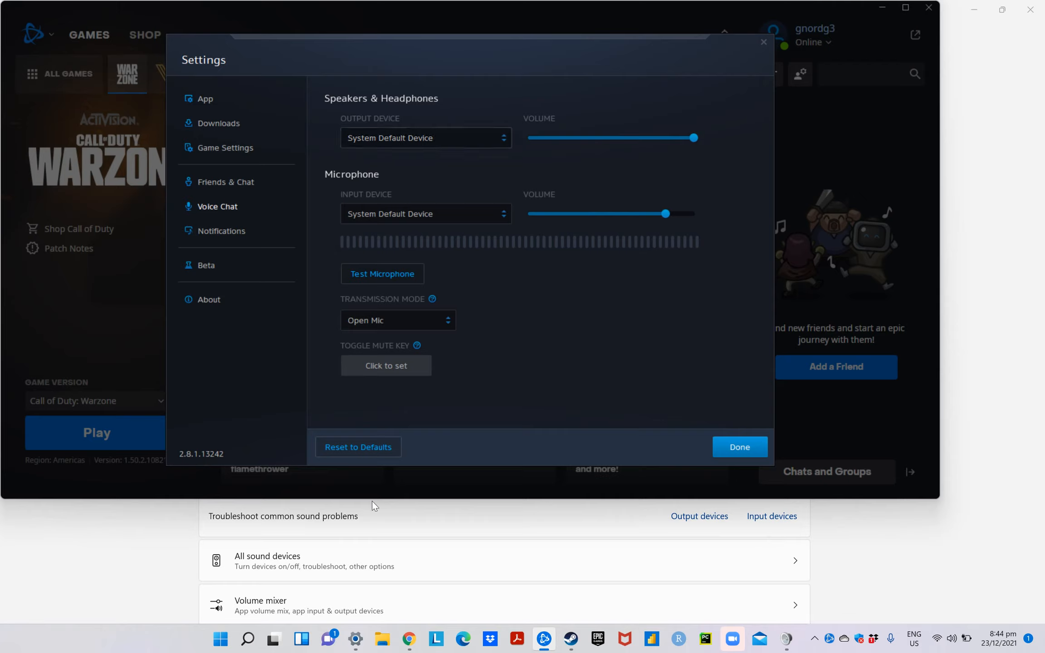
Check the output device choices in Battle.net's voice chat settings and dismiss them without picking another device
mouse_move(409, 643)
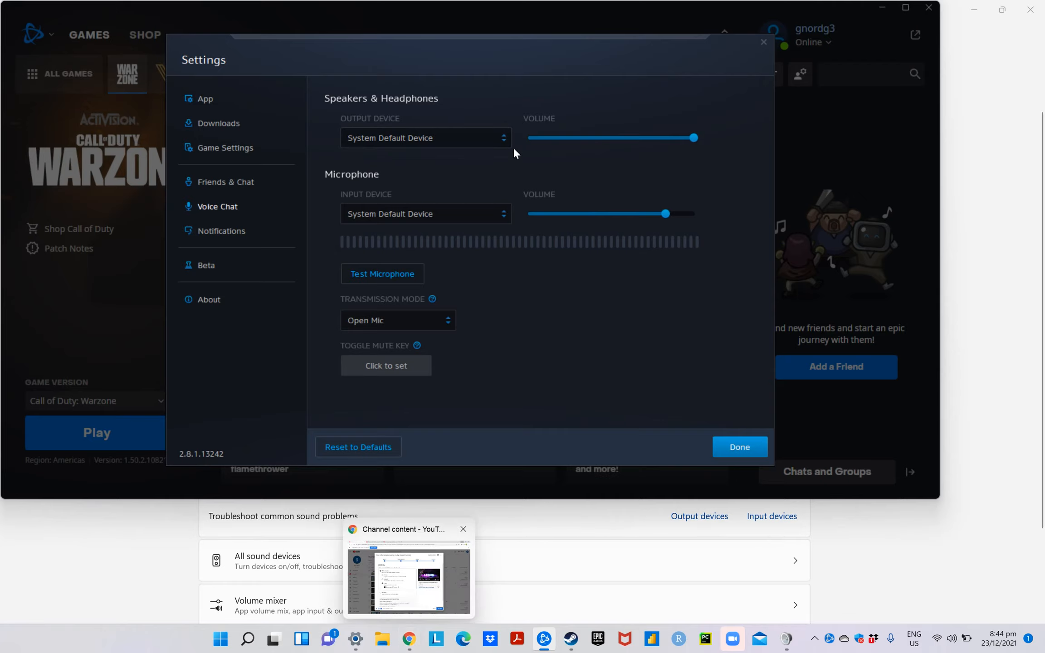
left_click(502, 137)
left_click(581, 174)
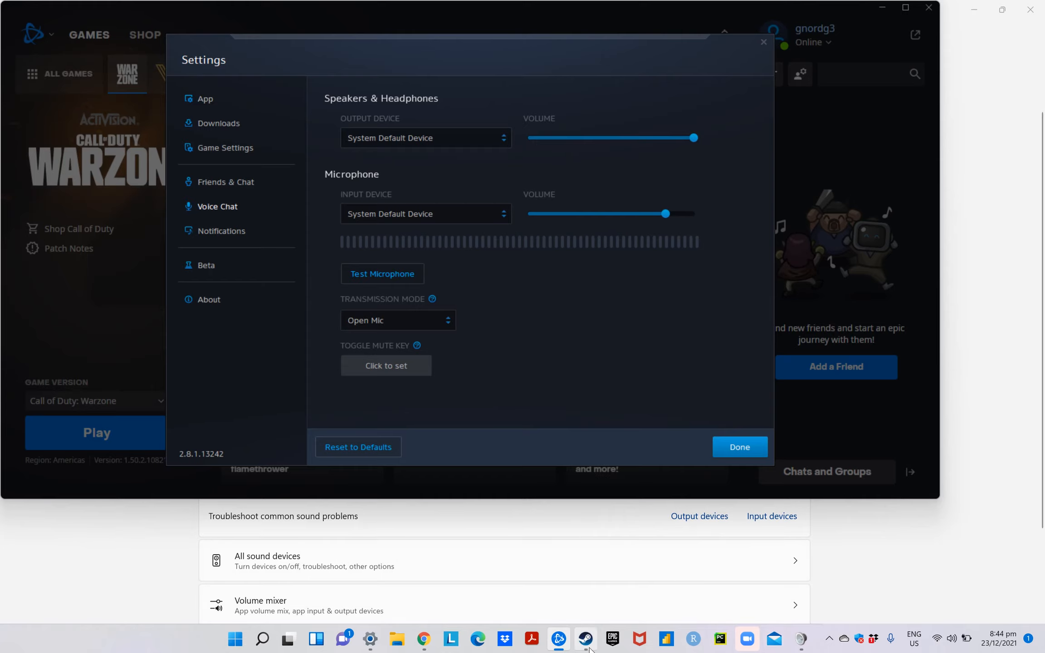
Return to the Windows Sound dialog and inspect the device options of the Alienware 510H headphones, leaving them selected
left_click(801, 639)
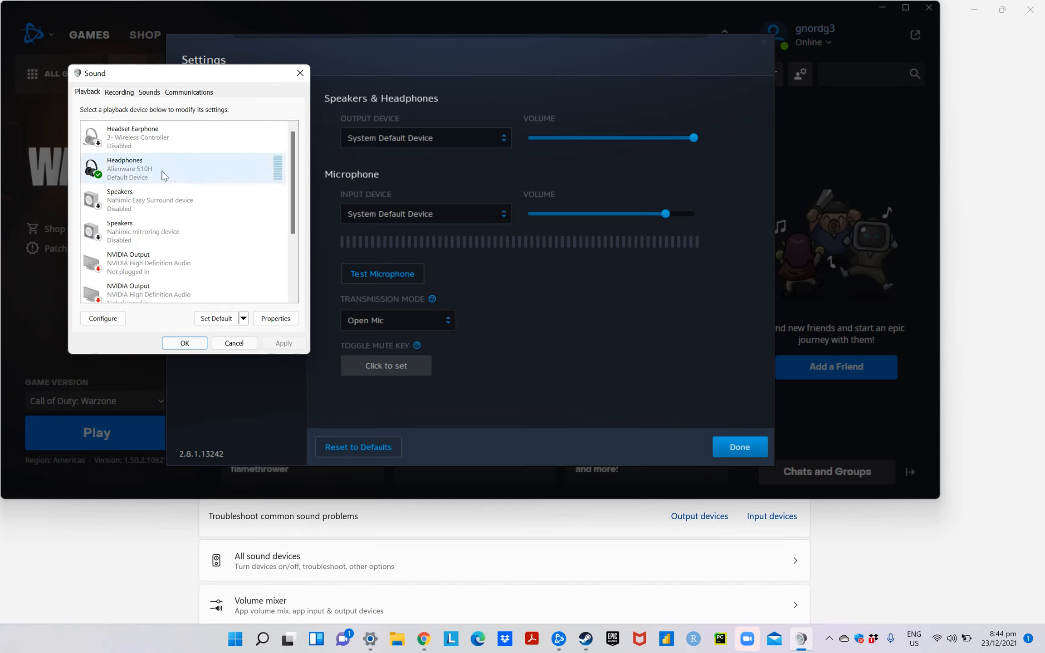
right_click(147, 177)
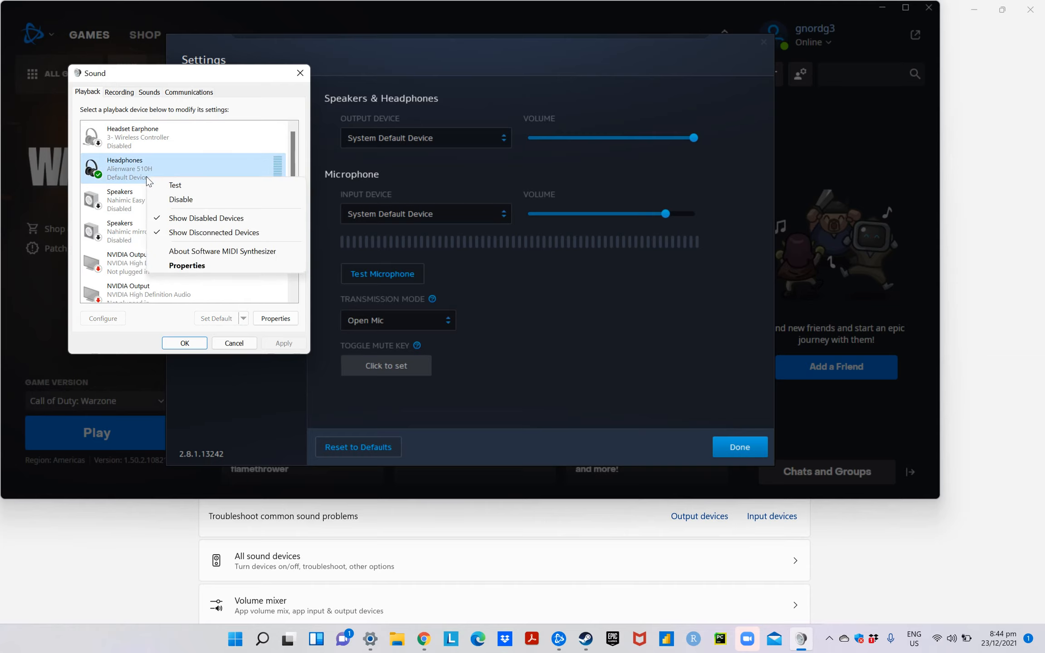
left_click(120, 185)
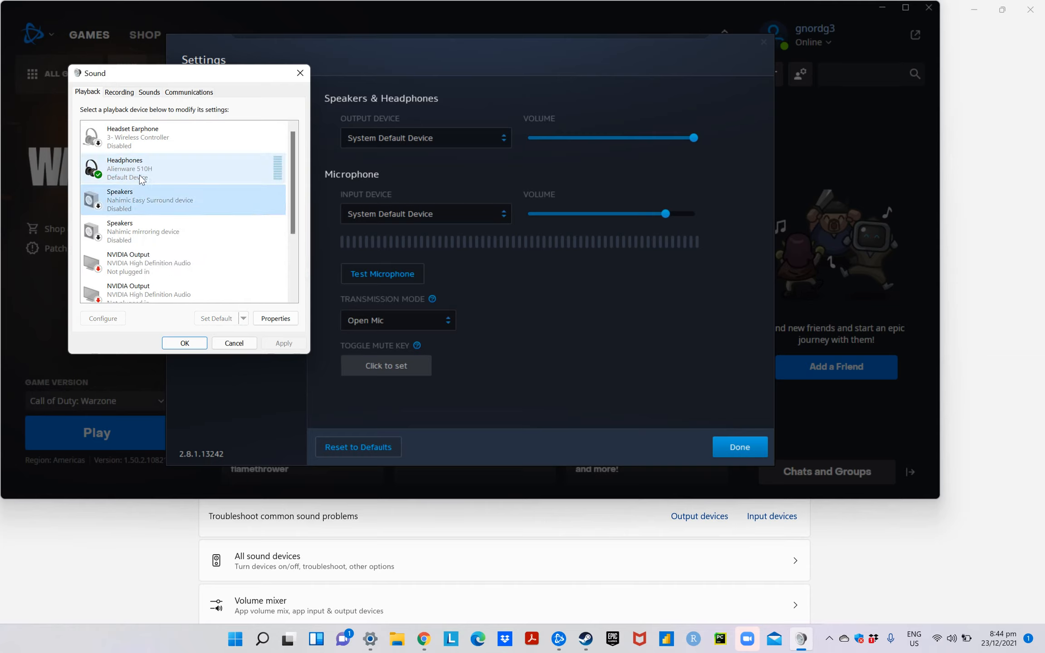
left_click(140, 175)
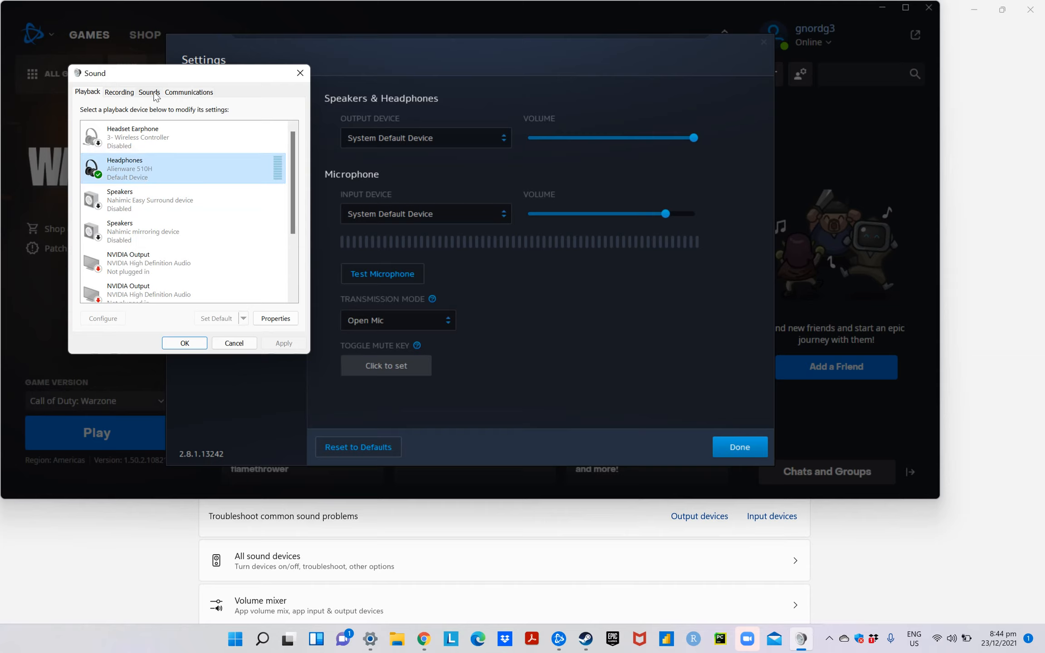
Review the level and channel balance of the Alienware 510H headset microphone among the recording devices, and close the Sound dialog
left_click(127, 93)
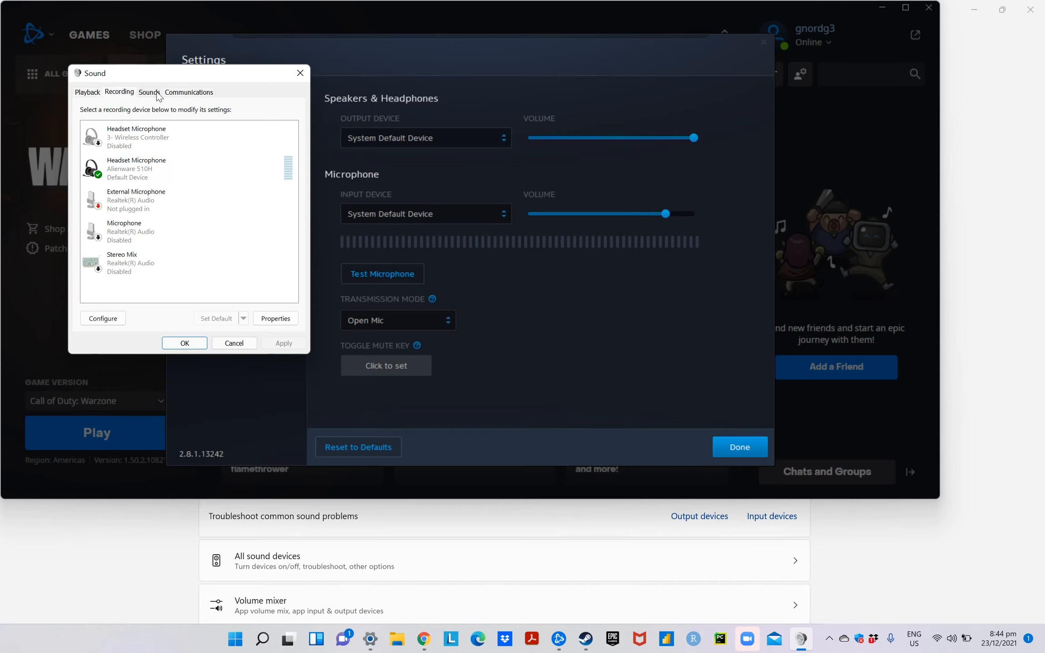
double_click(143, 181)
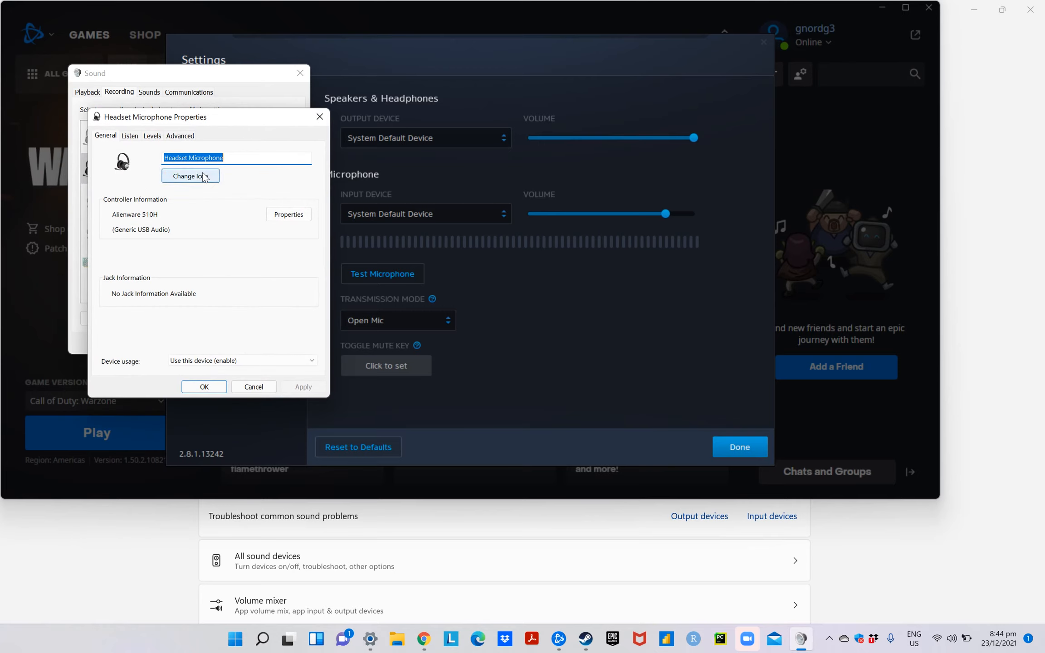
left_click(155, 138)
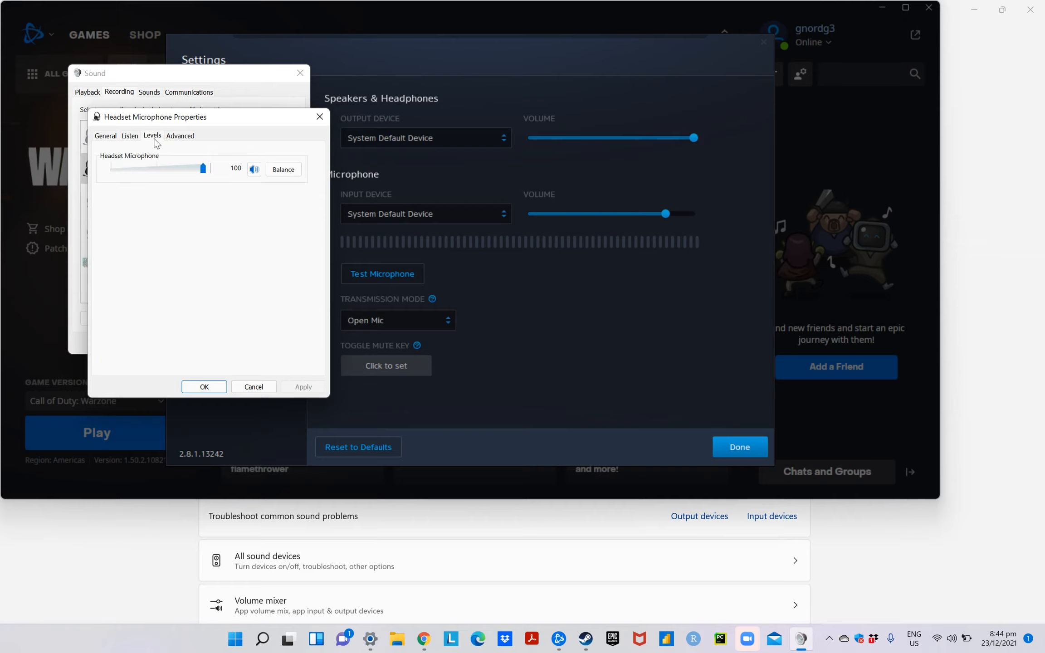
left_click(284, 170)
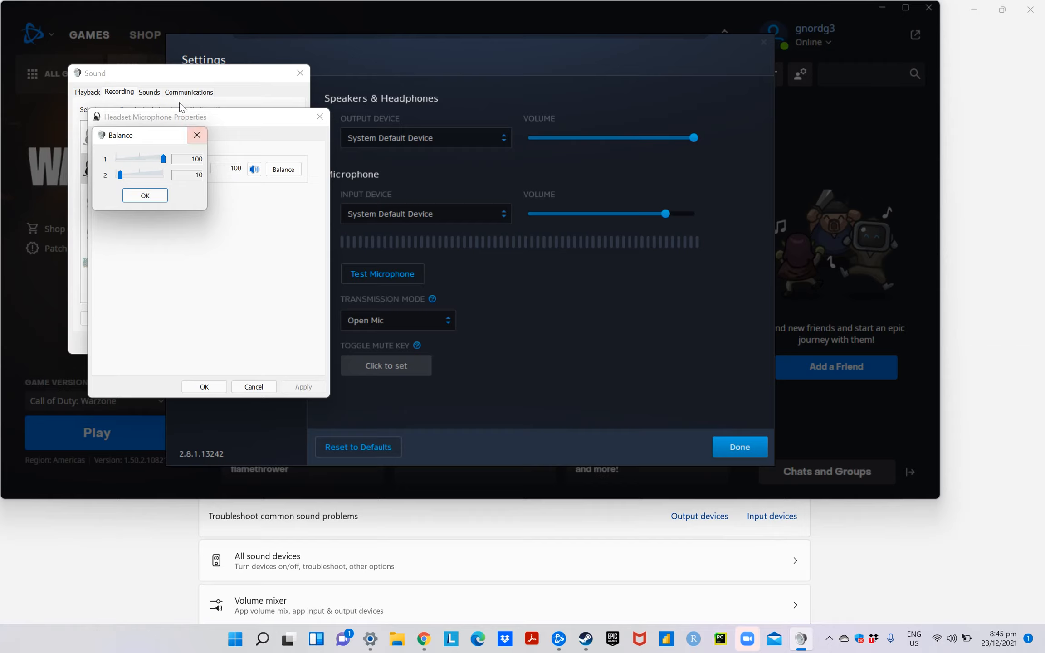
left_click(197, 135)
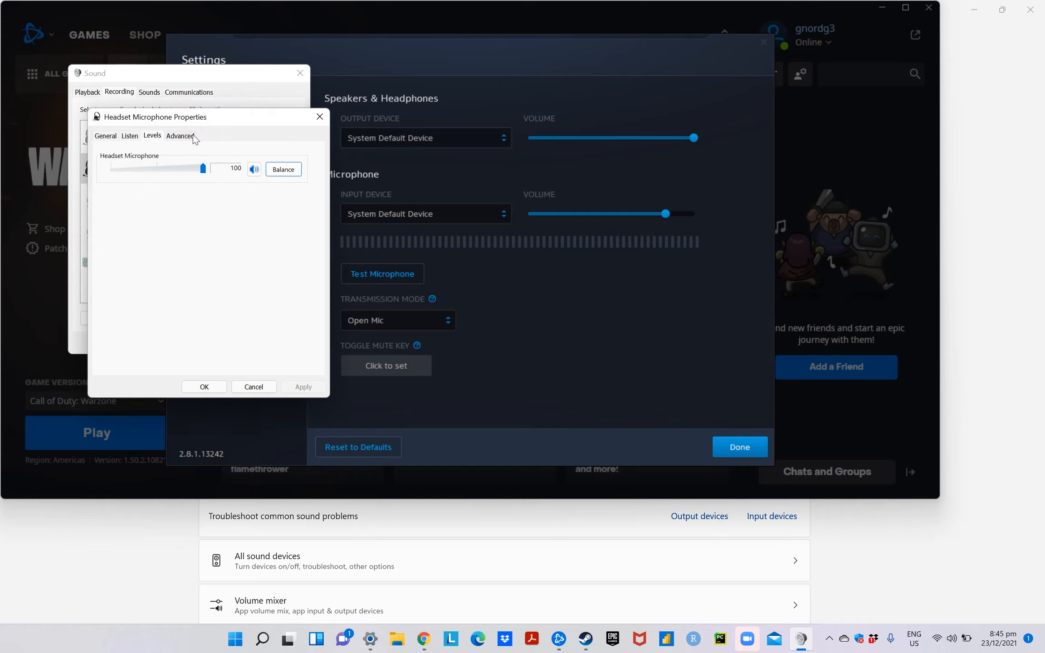
left_click(319, 121)
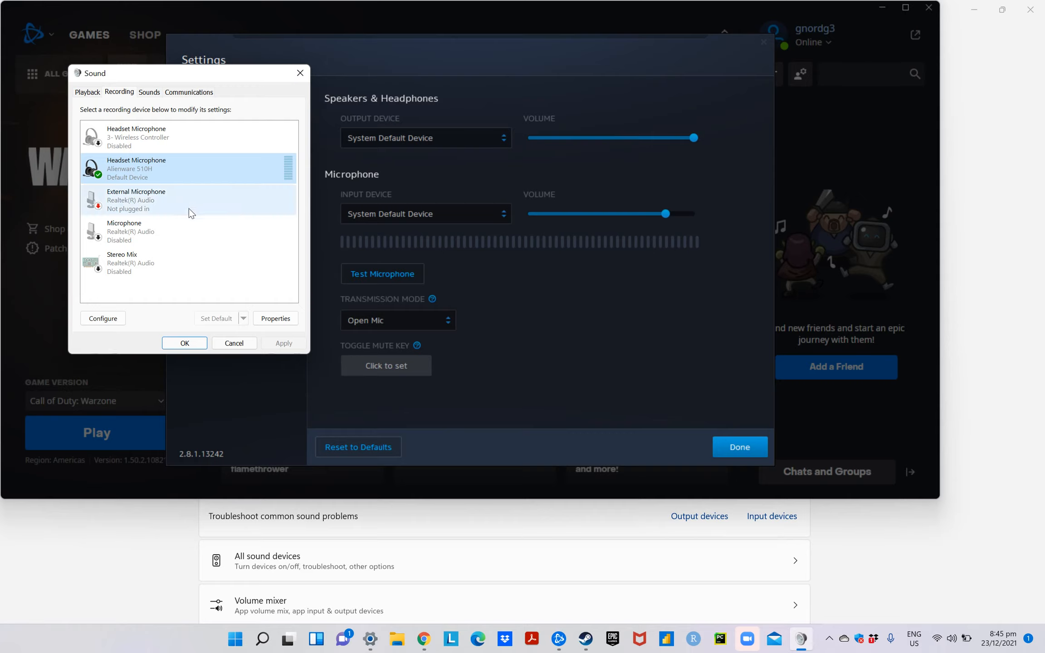
left_click(298, 68)
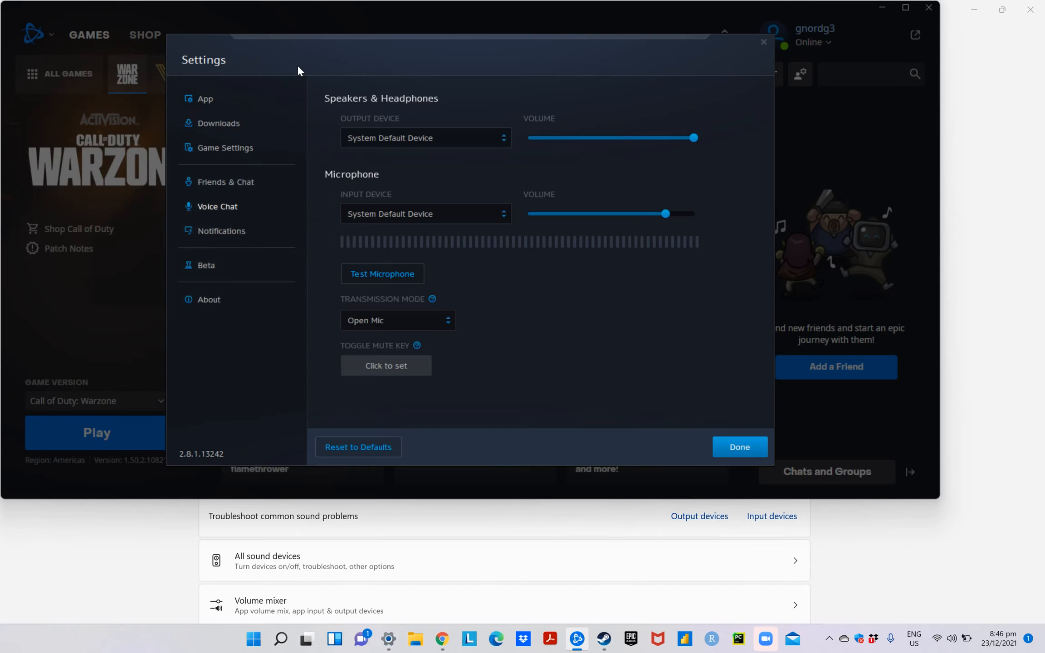